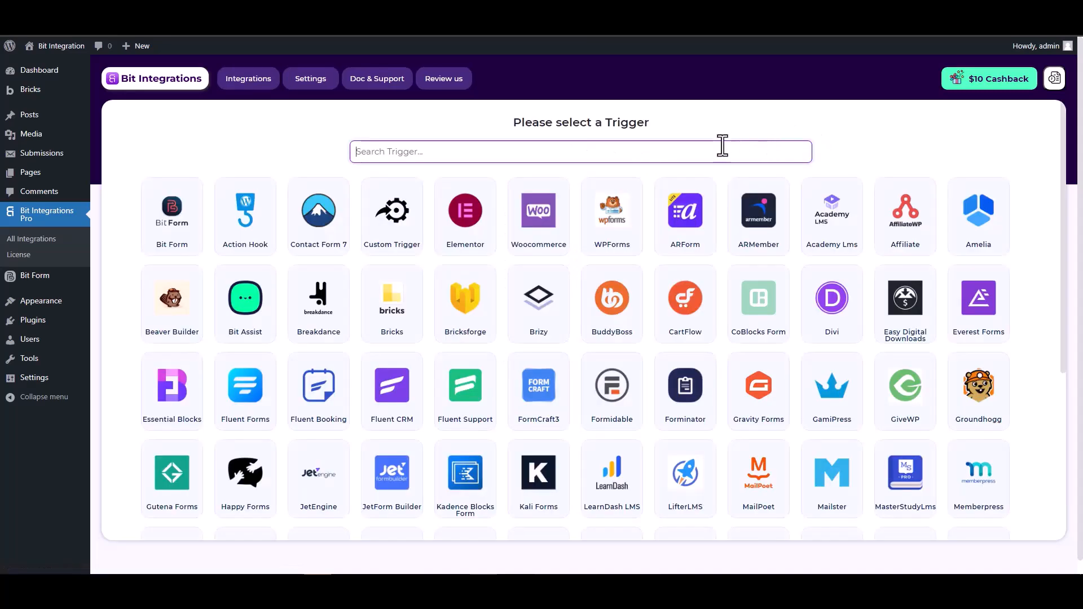
Pick Bricksforge as the trigger after searching 'bric', and start fetching a form submission.
text(brick)
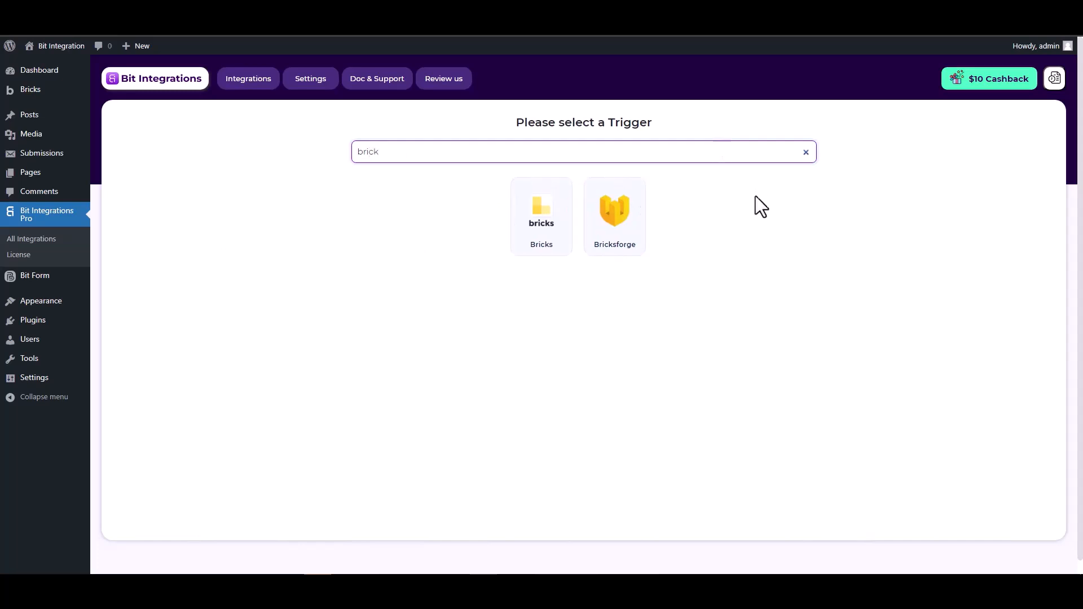
click(614, 220)
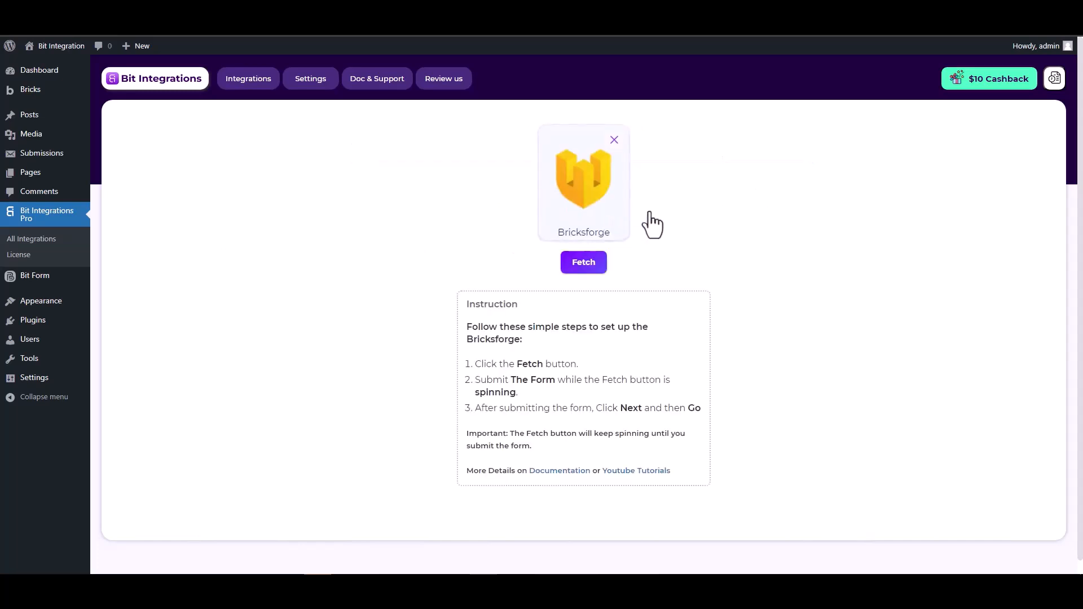
click(581, 266)
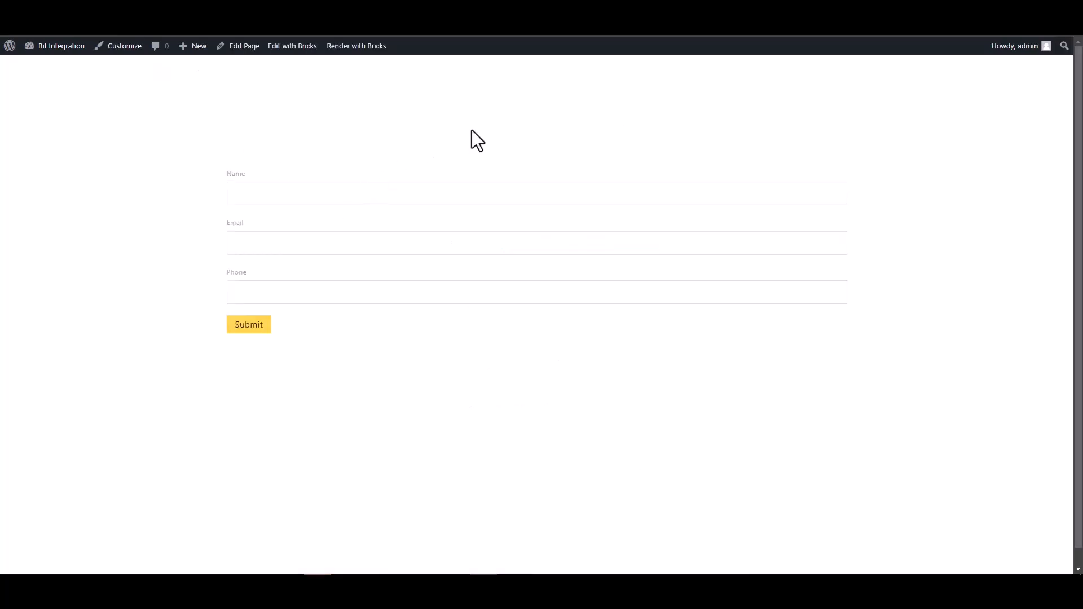
Fill the Bricks test form with a name, a test e-mail and a phone number, then submit it.
click(754, 194)
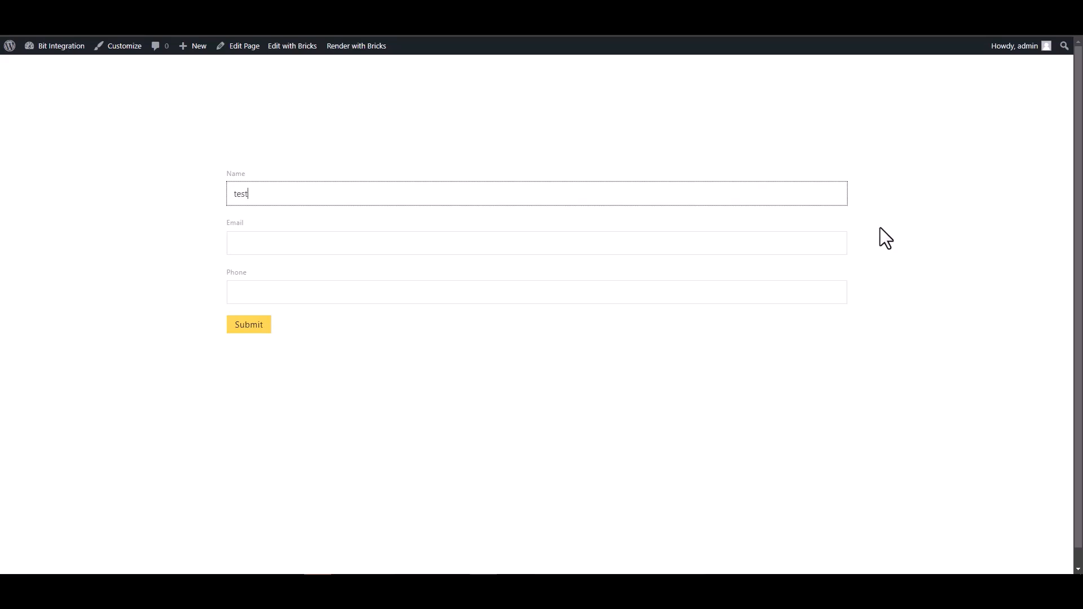
click(835, 242)
text(test@gmail.com)
click(756, 291)
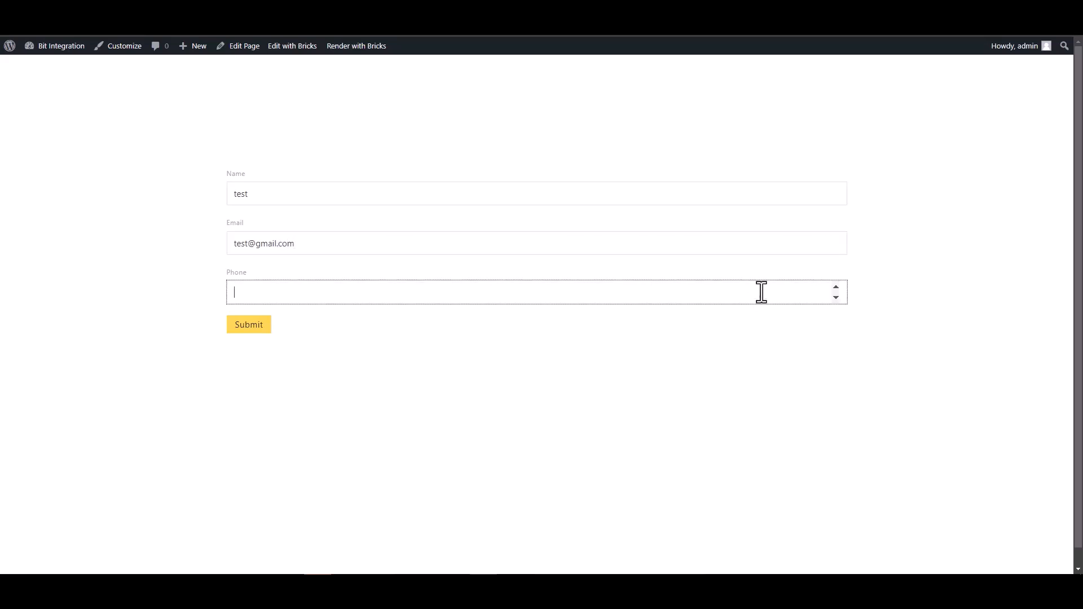
text(123456)
click(256, 330)
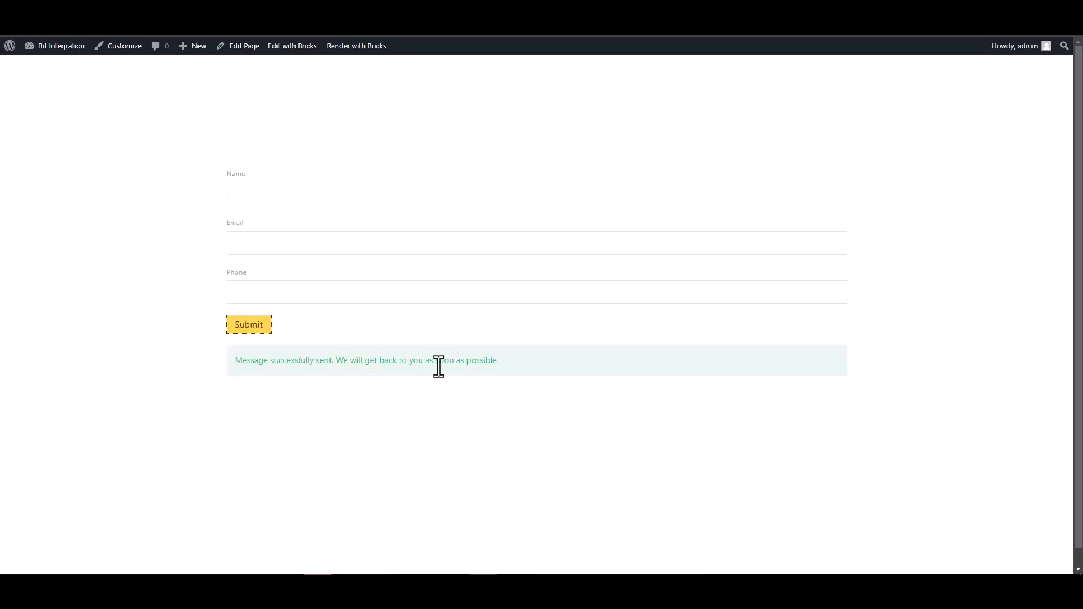
Return to Bit Integrations and review the fetched Bricksforge form fields.
click(367, 11)
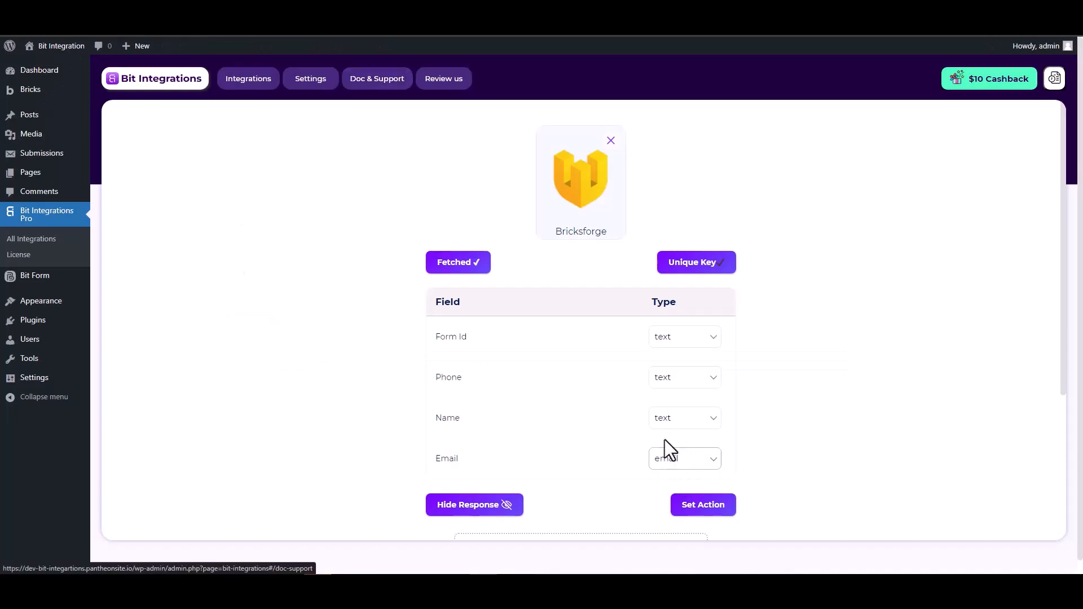
scroll(666, 434, down, 2)
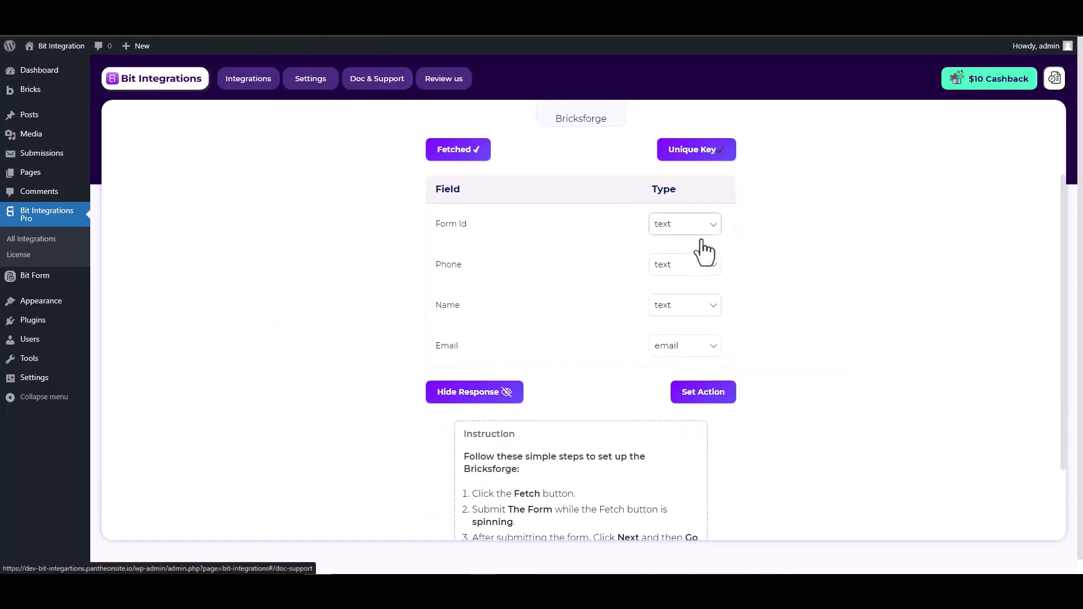
scroll(774, 275, up, 2)
scroll(774, 275, down, 1)
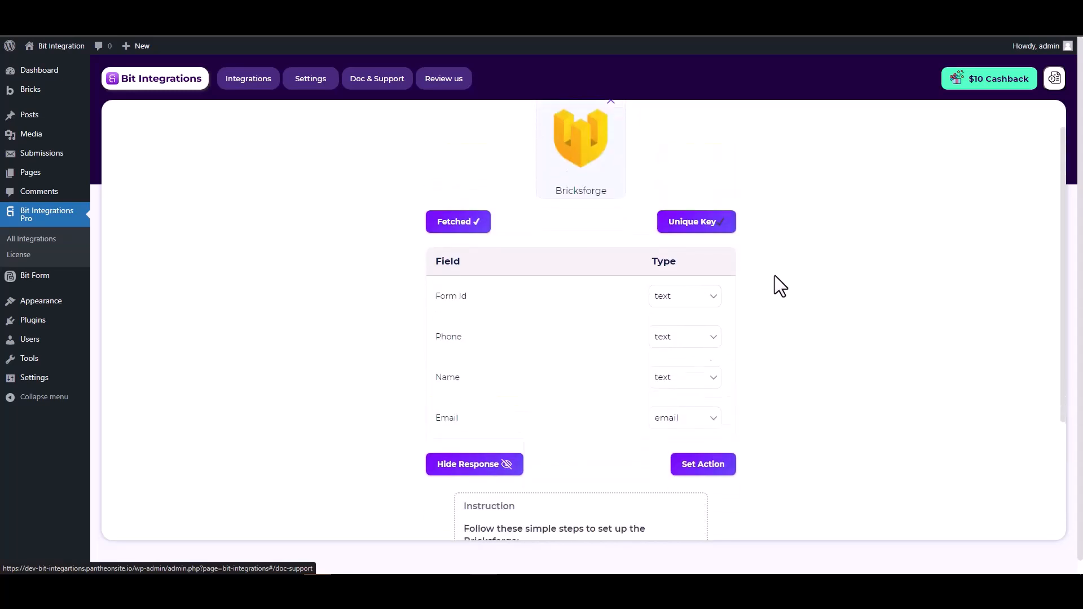
Set Google Drive as the action via a 'Goog' search, and highlight the client ID help note.
click(705, 449)
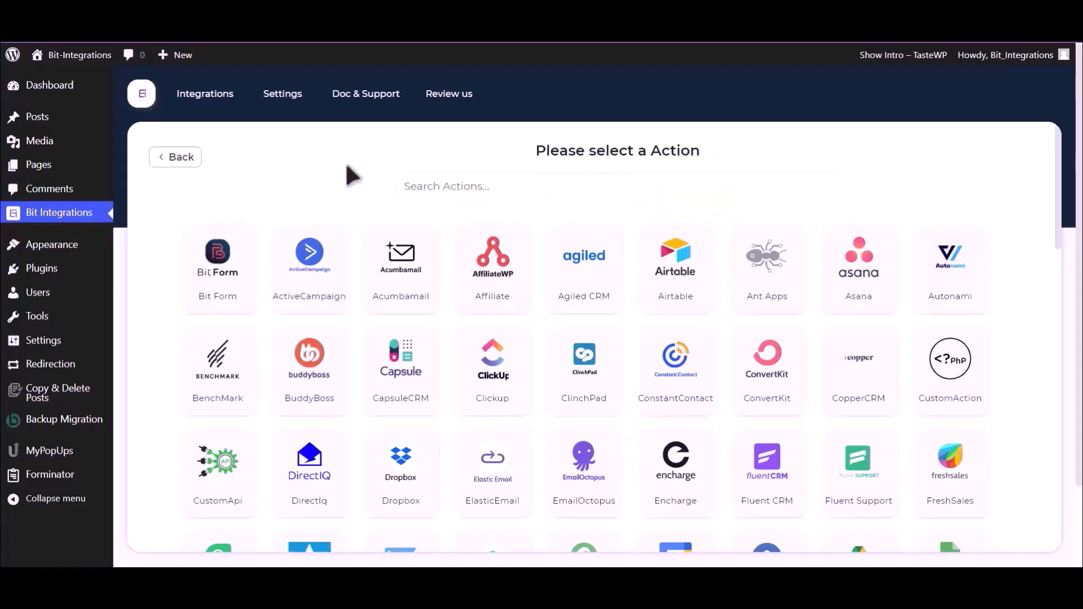
click(558, 180)
text(Goog)
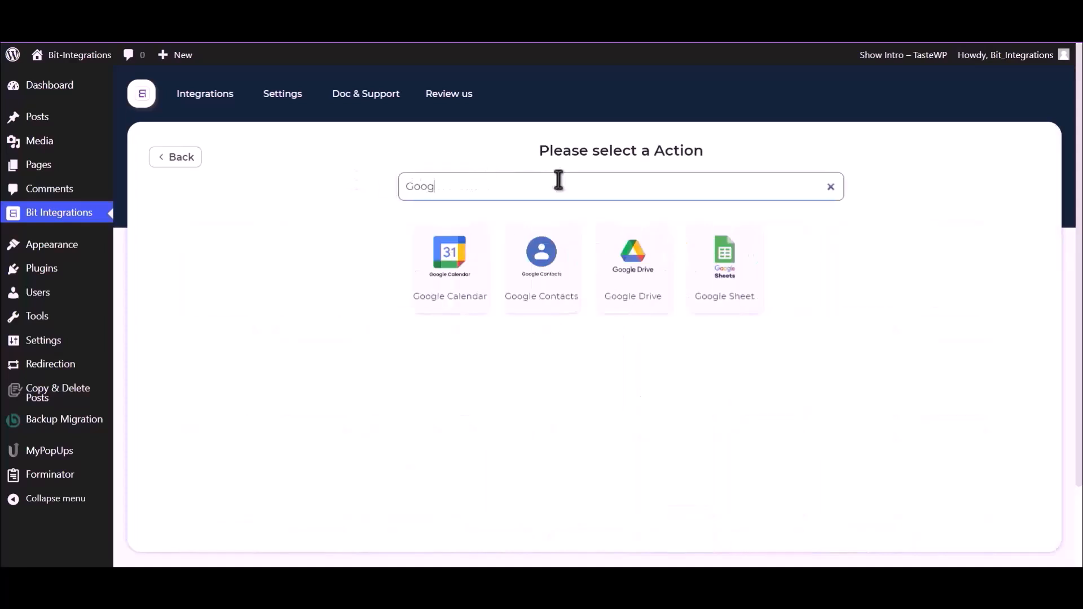
click(627, 273)
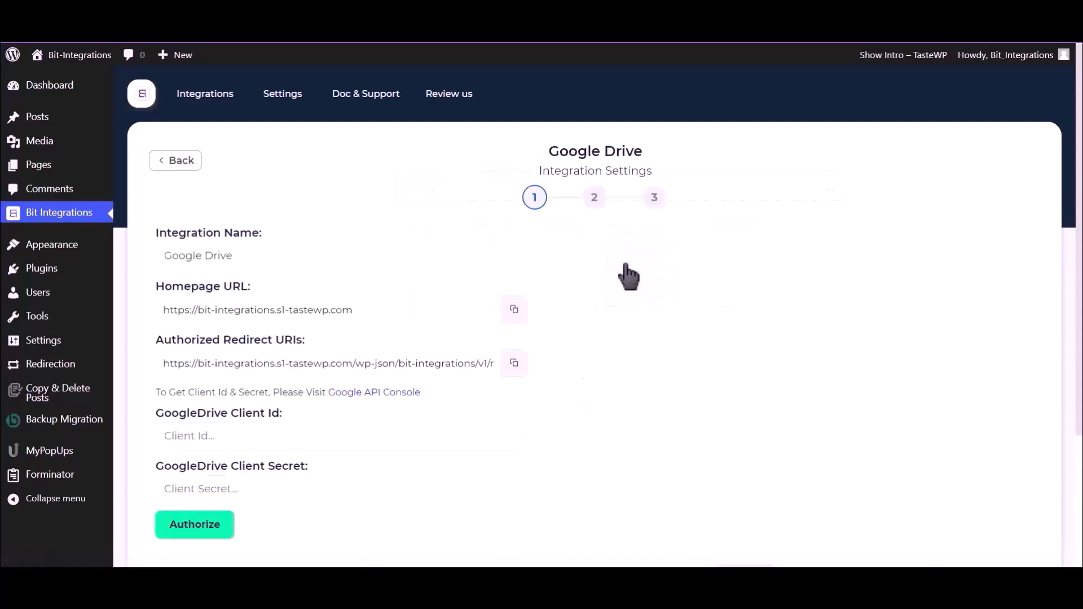
scroll(628, 276, down, 2)
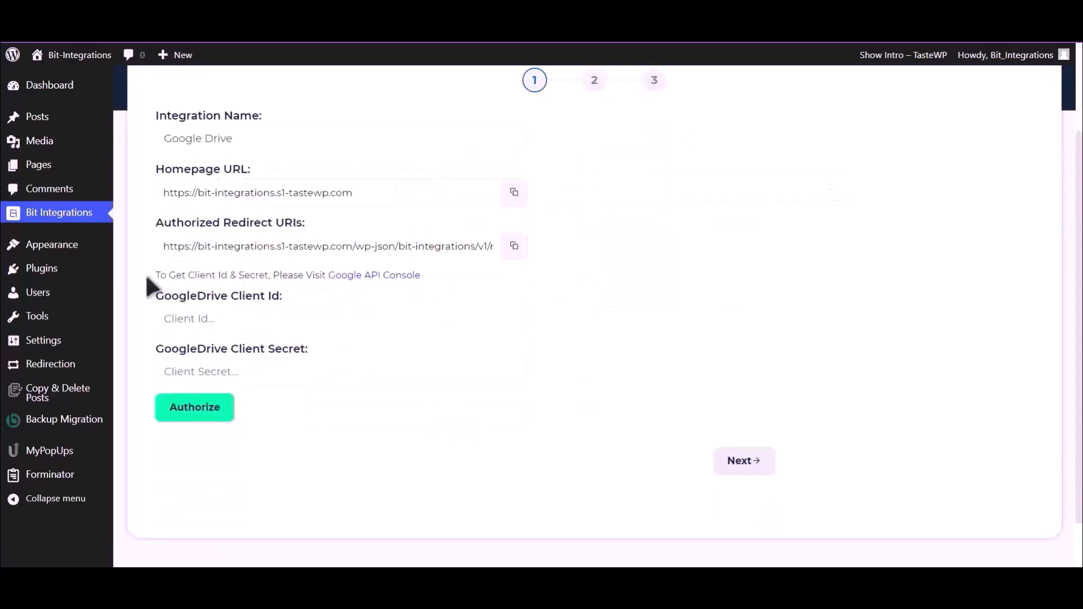
drag(156, 275, 326, 273)
Find 'Google Drive API' in the API Console, enable it, and go to Credentials.
click(343, 286)
click(353, 275)
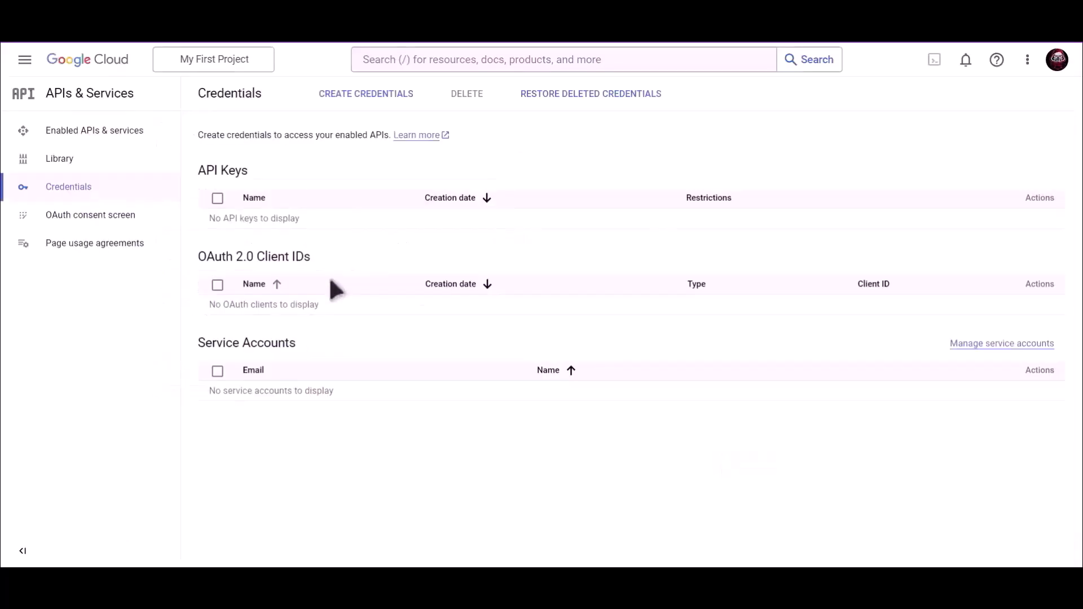
click(480, 56)
text(Google)
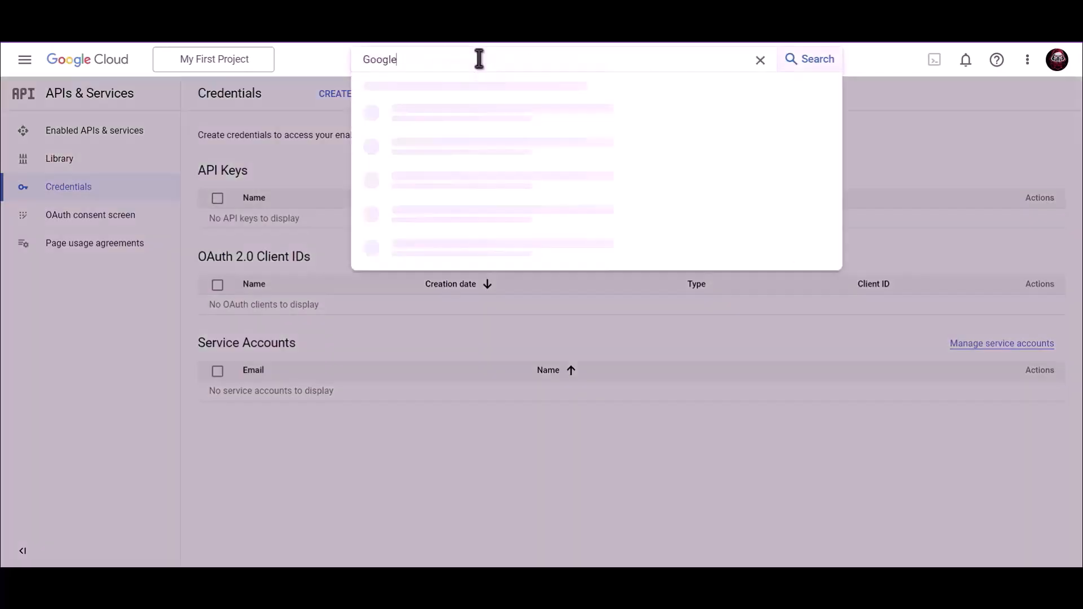
text( Drive API)
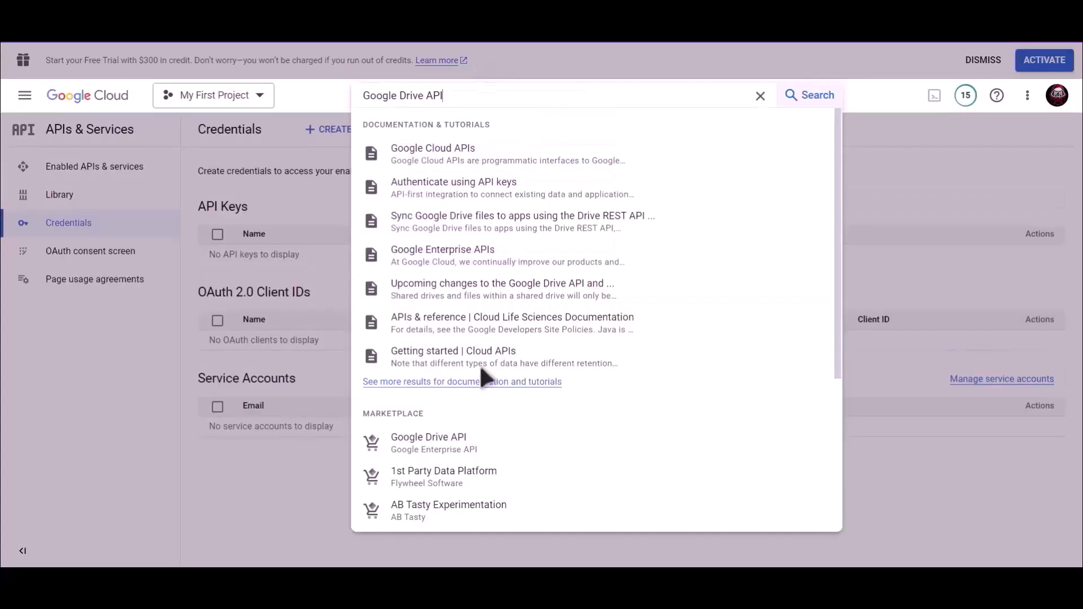
click(435, 450)
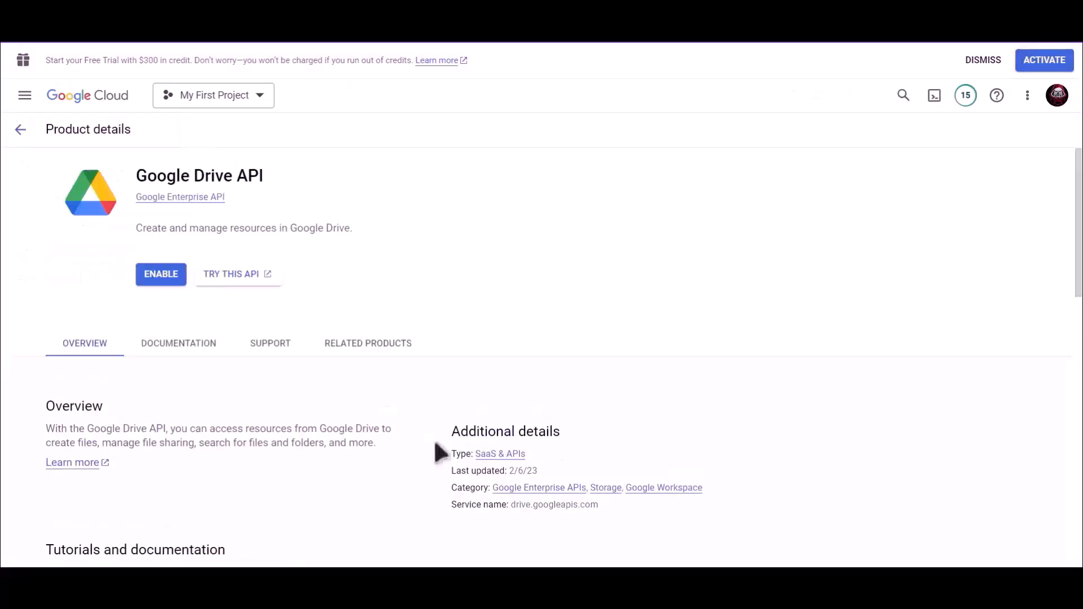
click(170, 276)
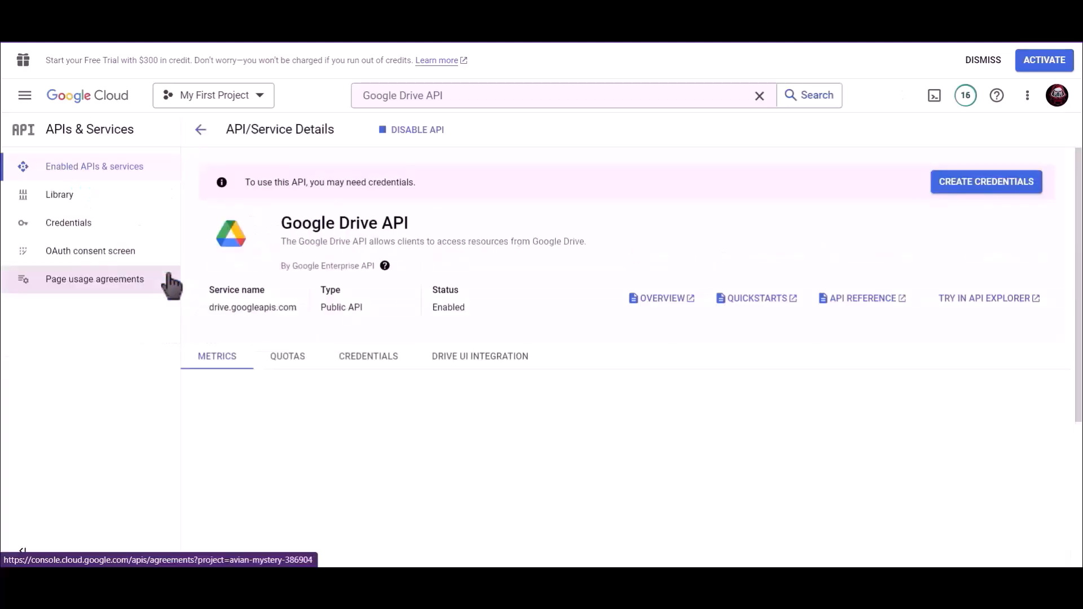
click(93, 232)
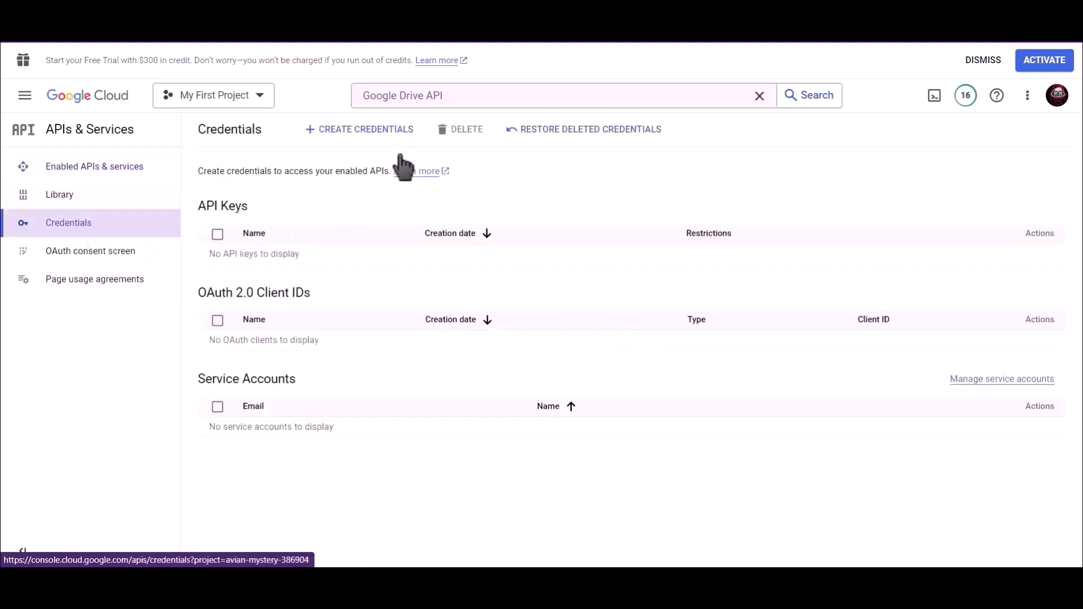
Start a Web application OAuth client ID named 'Bit Integrations'.
click(361, 131)
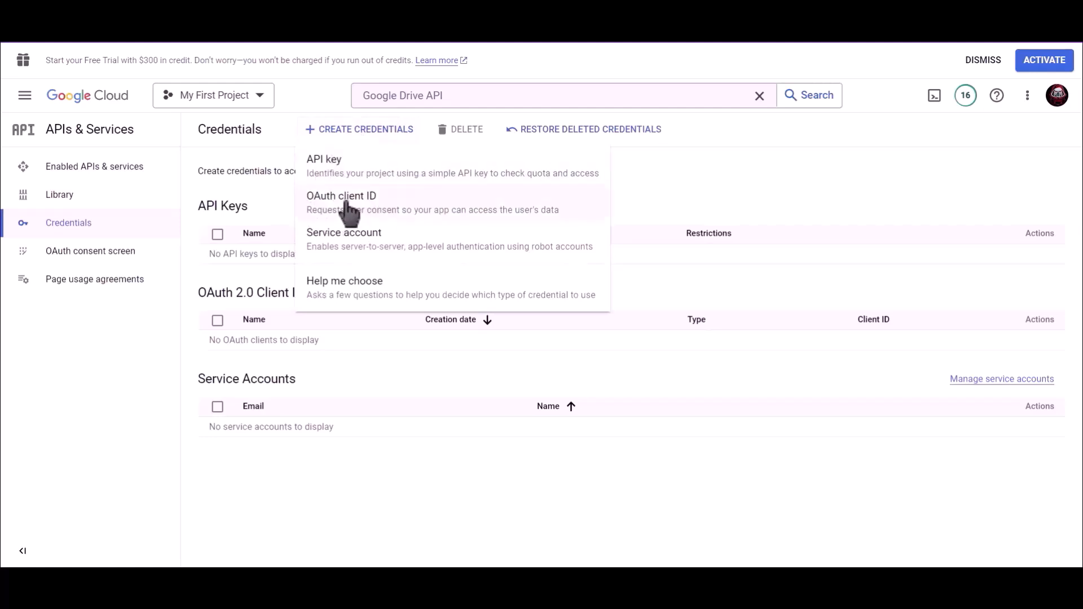
click(406, 212)
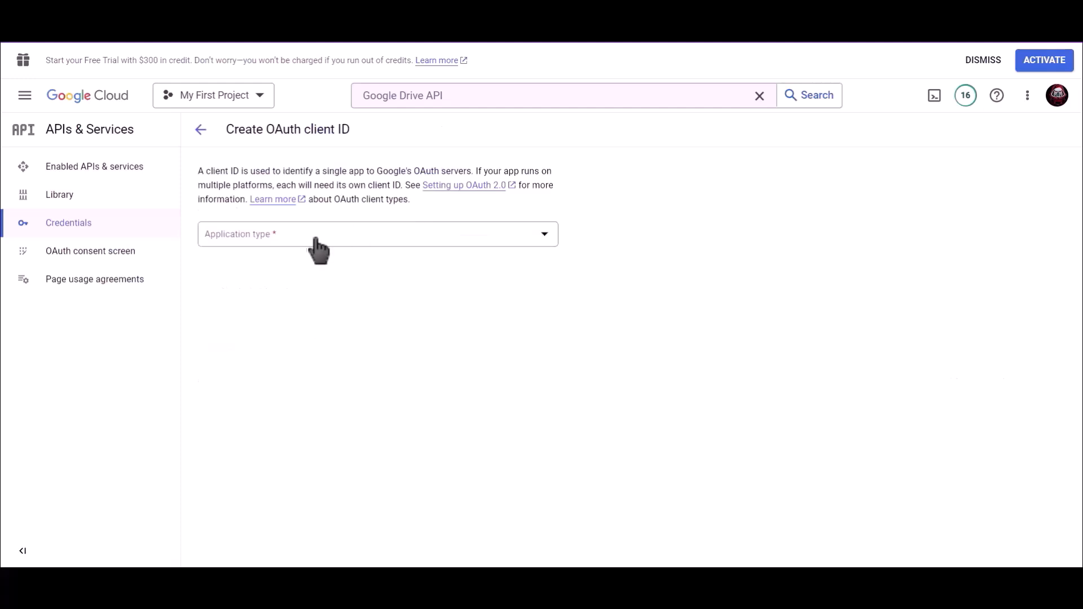
click(280, 241)
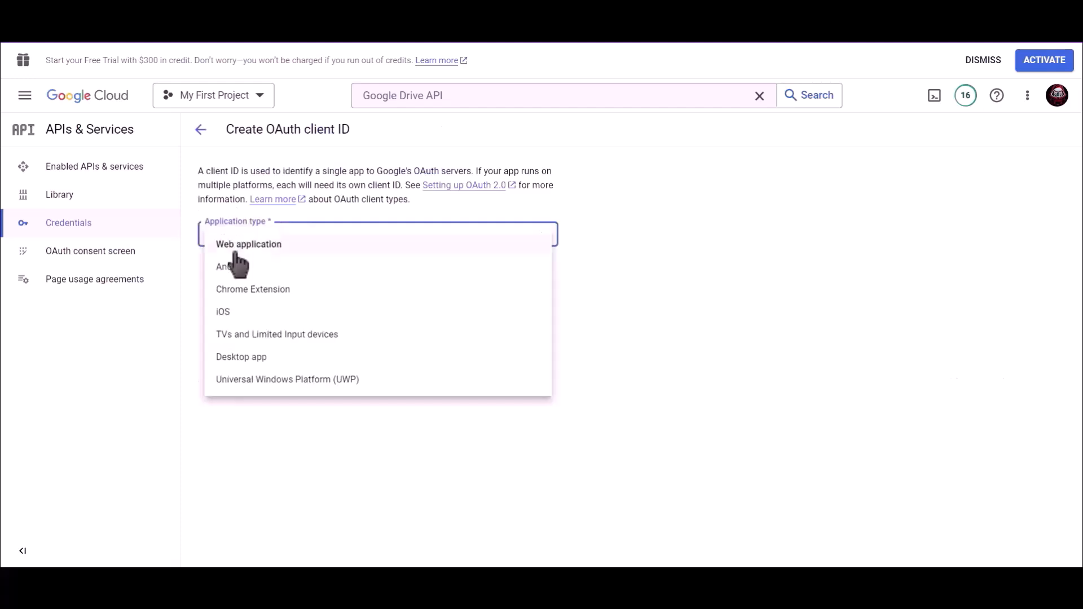
click(294, 249)
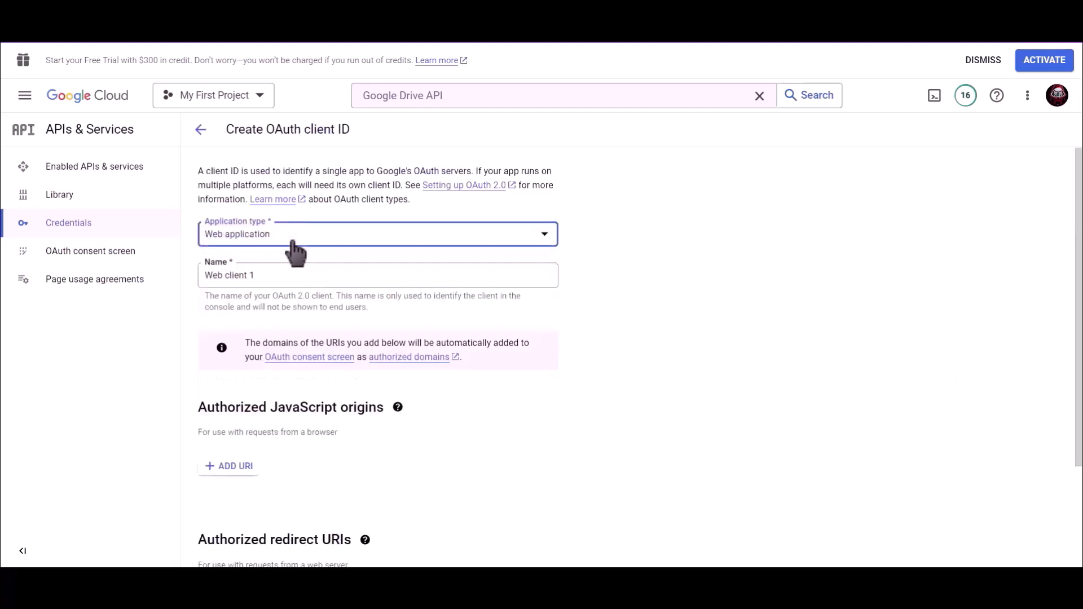
drag(268, 275, 204, 276)
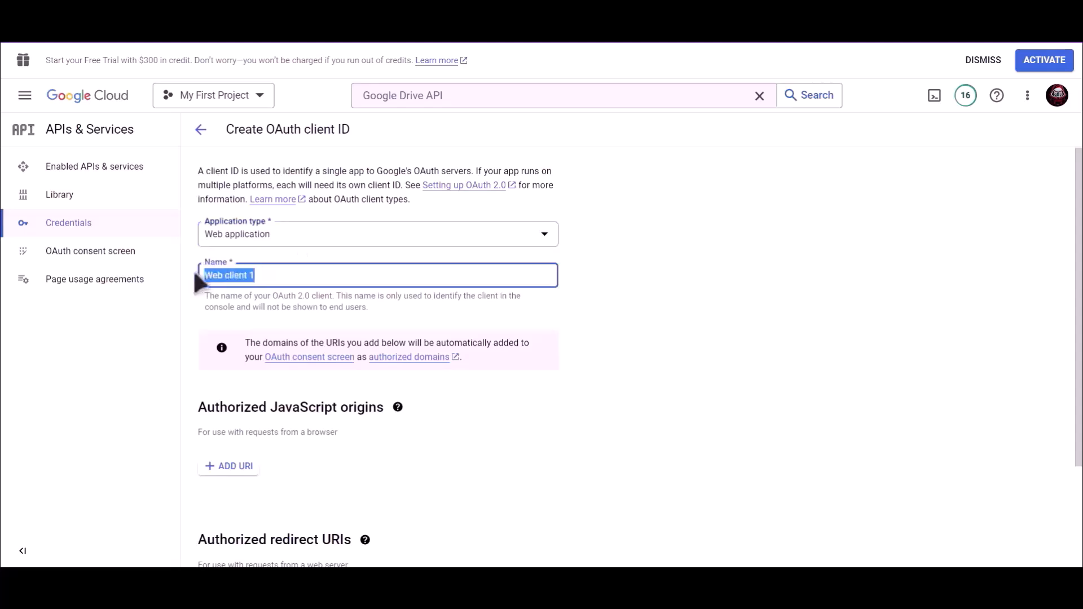
text(Bit Integrations)
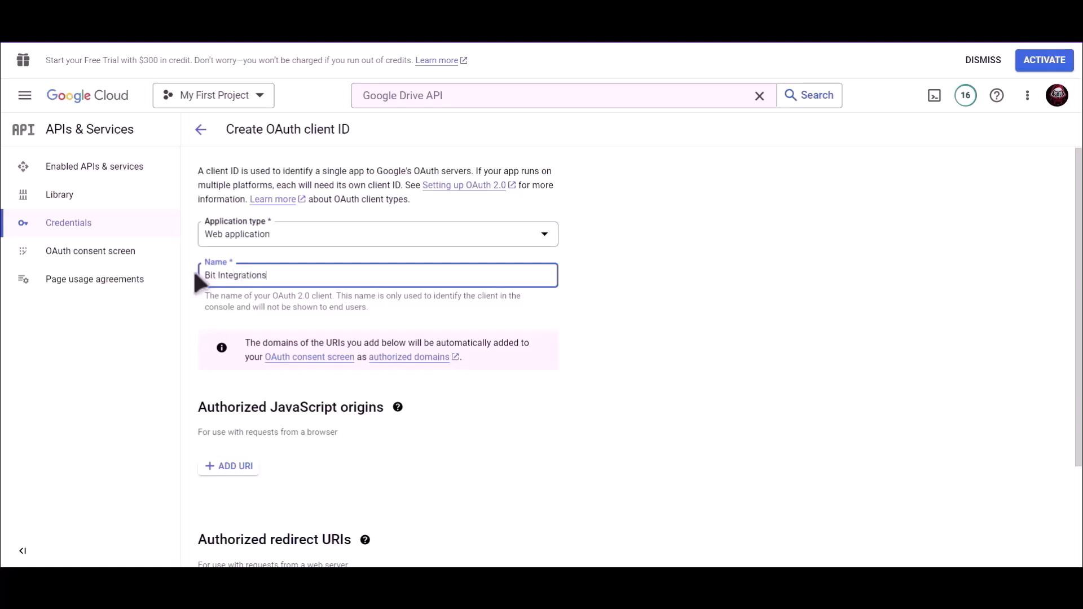
click(575, 332)
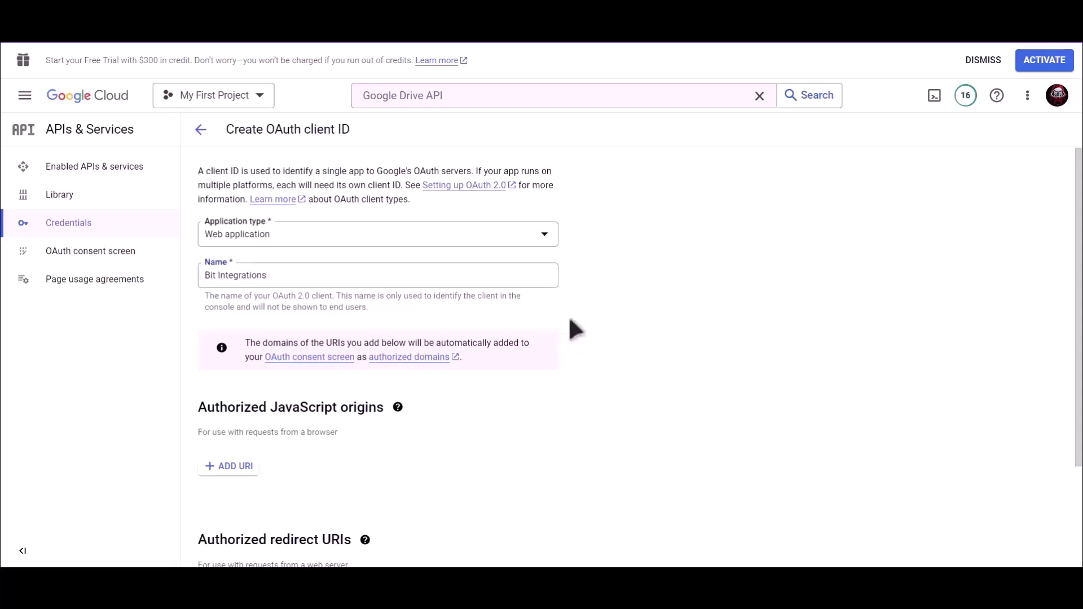
Add the copied Bit Integrations redirect URI as an authorized redirect URI and create the client.
scroll(572, 333, down, 3)
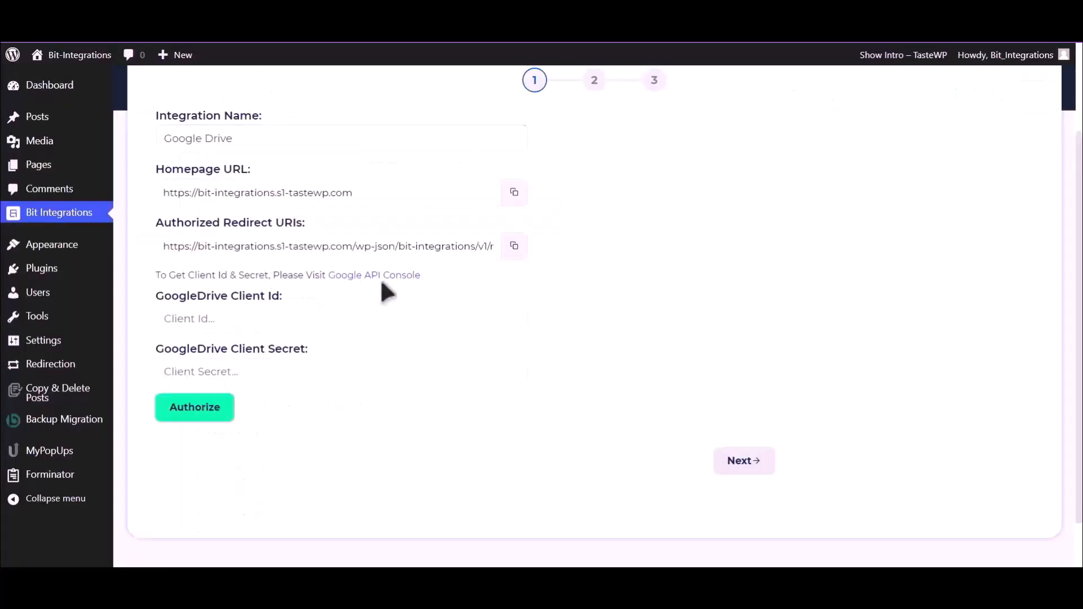
click(514, 246)
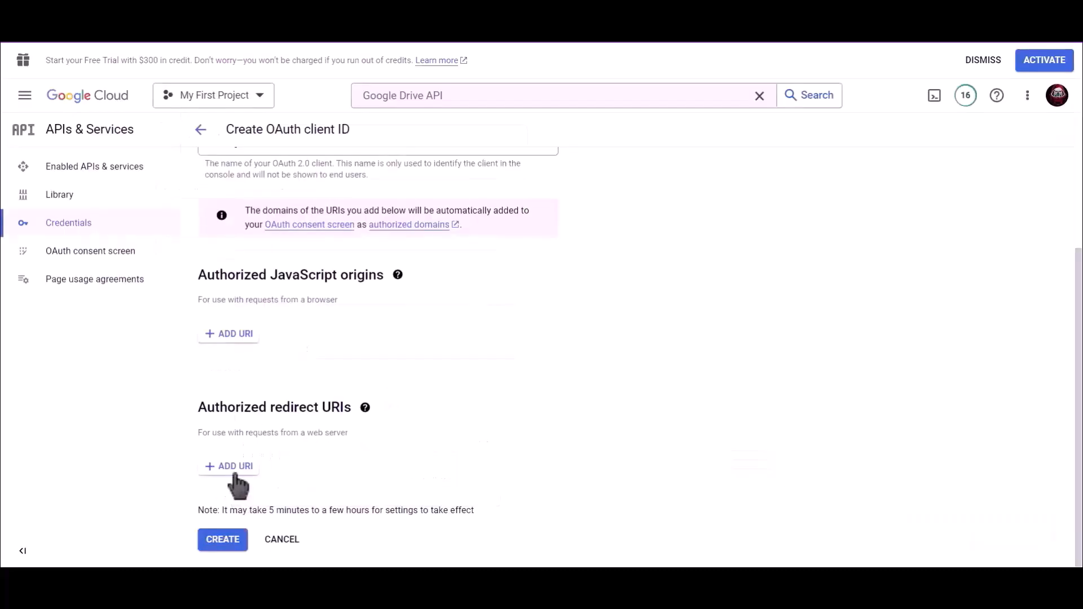
click(233, 473)
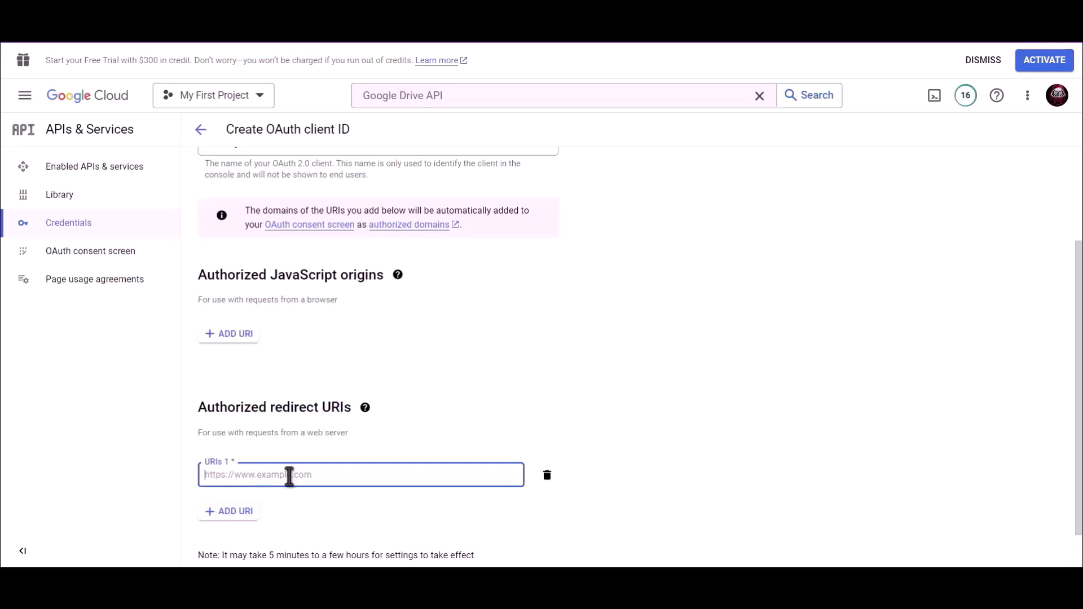
key(ctrl+v)
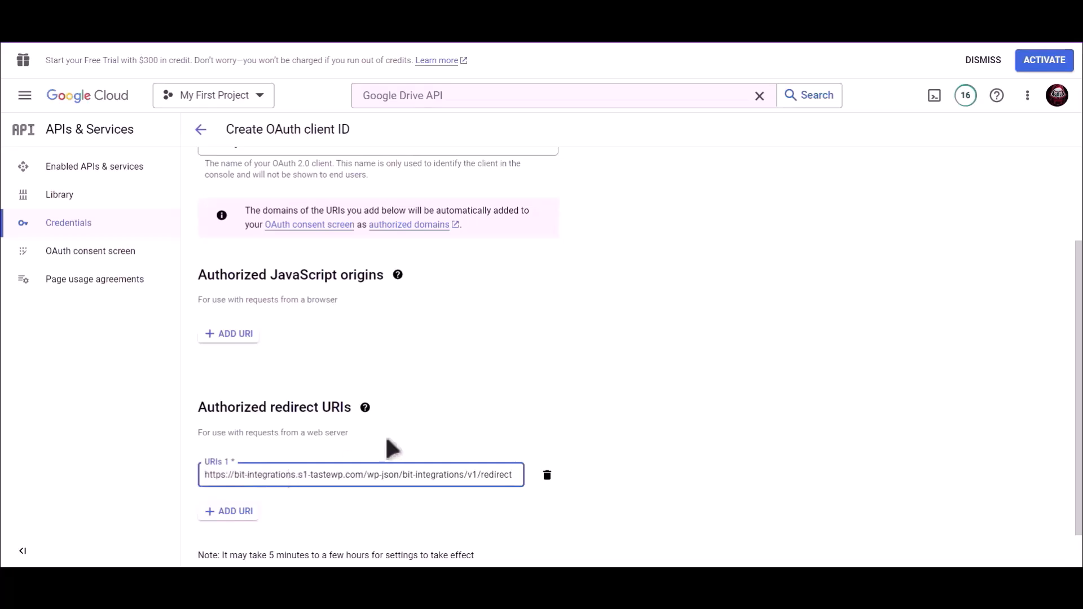
scroll(533, 407, down, 2)
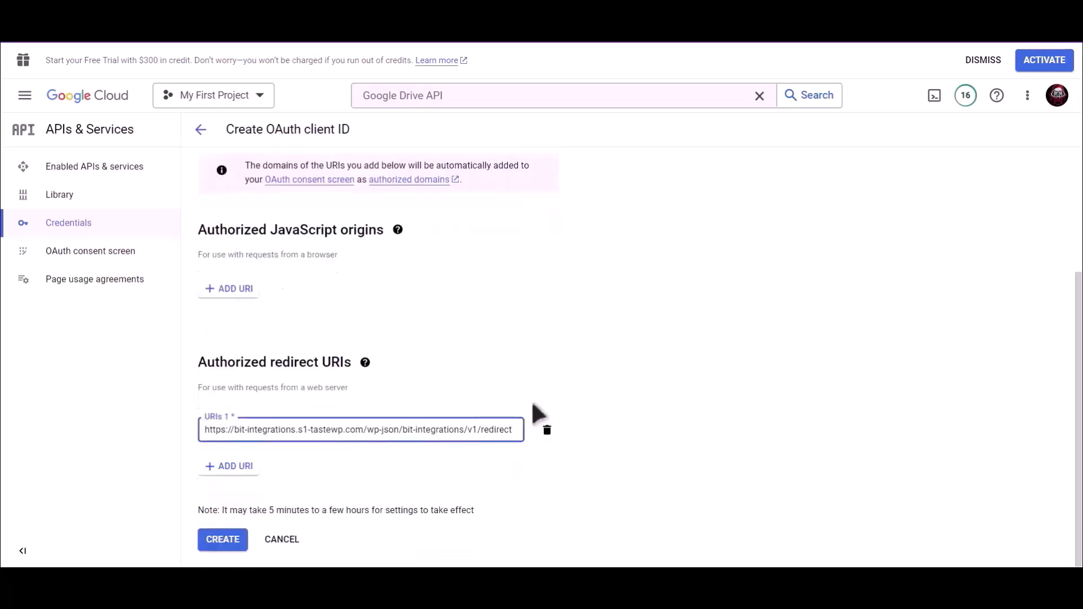
click(224, 540)
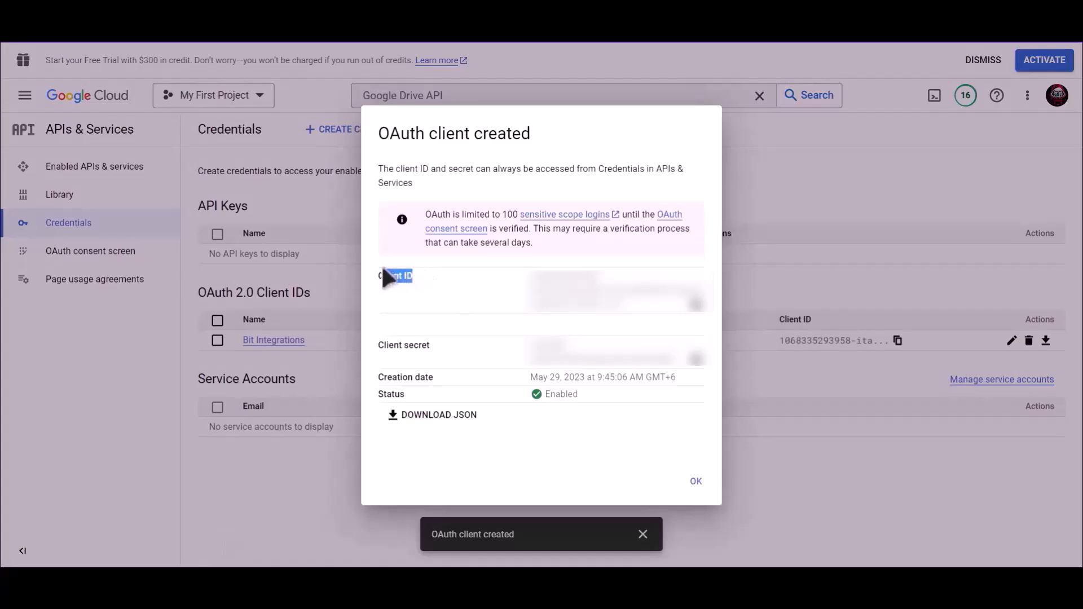
Paste the new OAuth client ID into the GoogleDrive Client Id field.
click(696, 305)
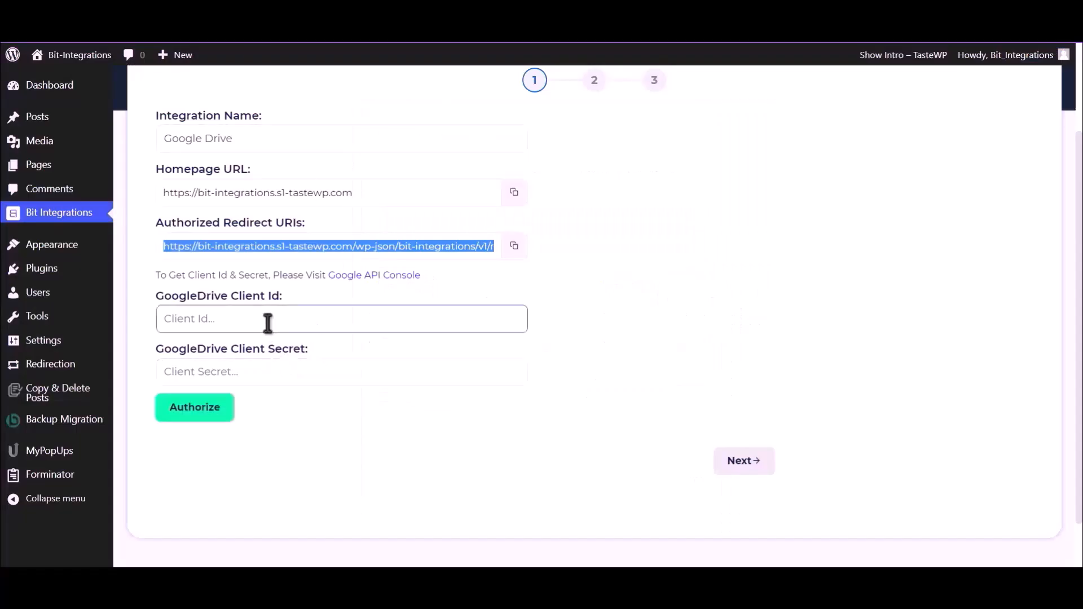
click(267, 322)
key(ctrl+v)
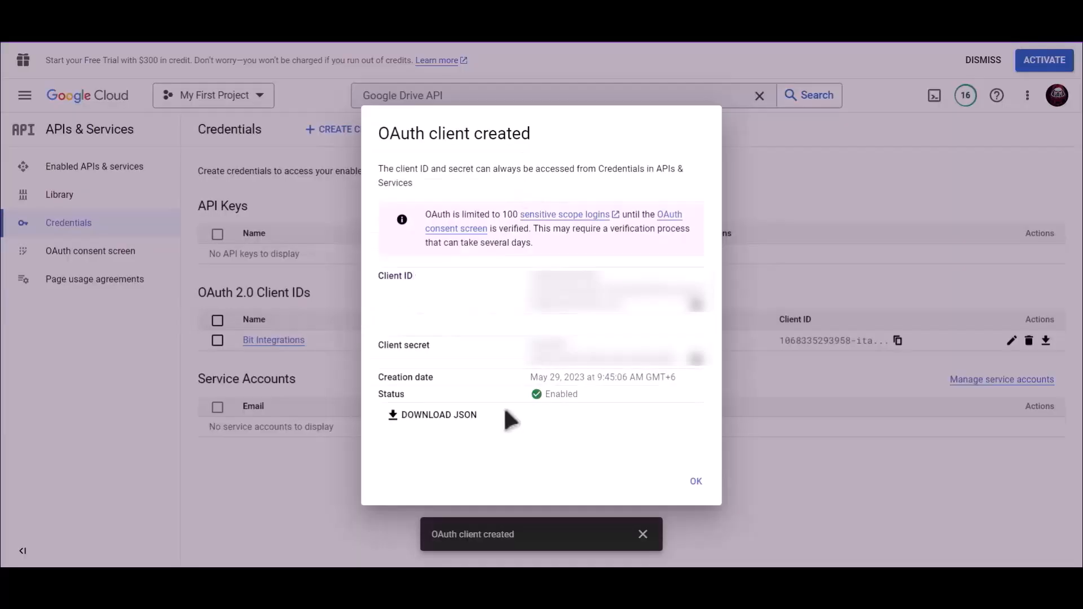
drag(442, 348, 379, 355)
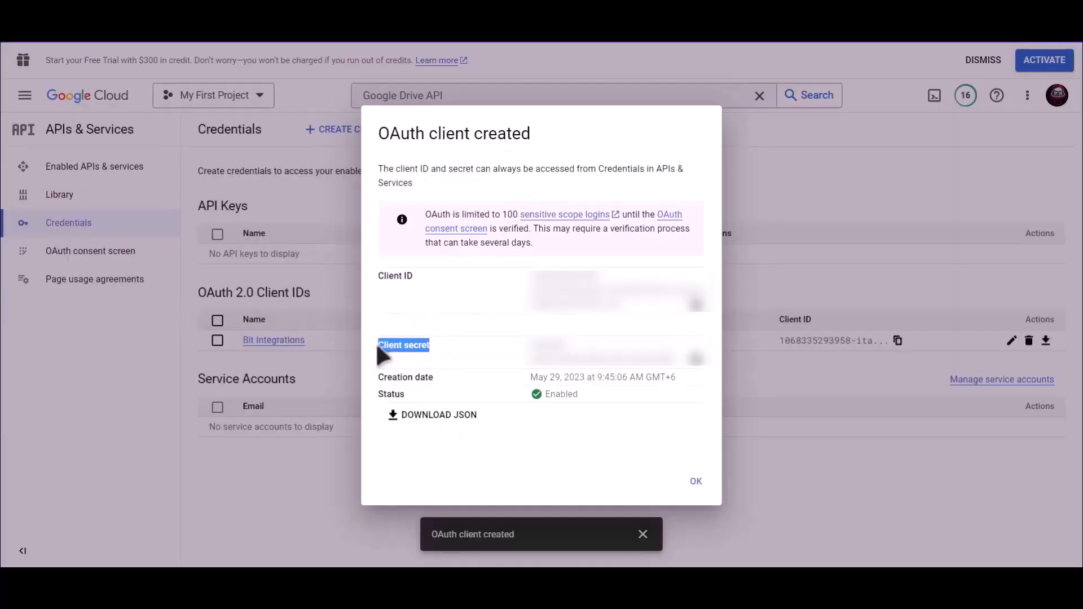
Paste the OAuth client secret into the Client Secret field.
click(700, 372)
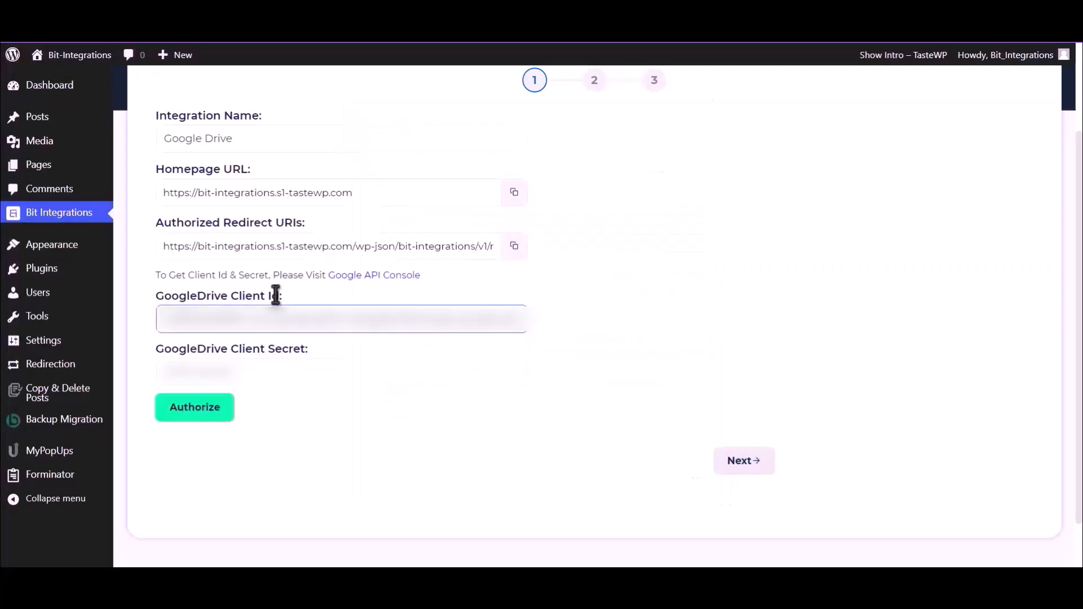
click(258, 372)
key(ctrl+v)
click(257, 372)
key(ctrl+v)
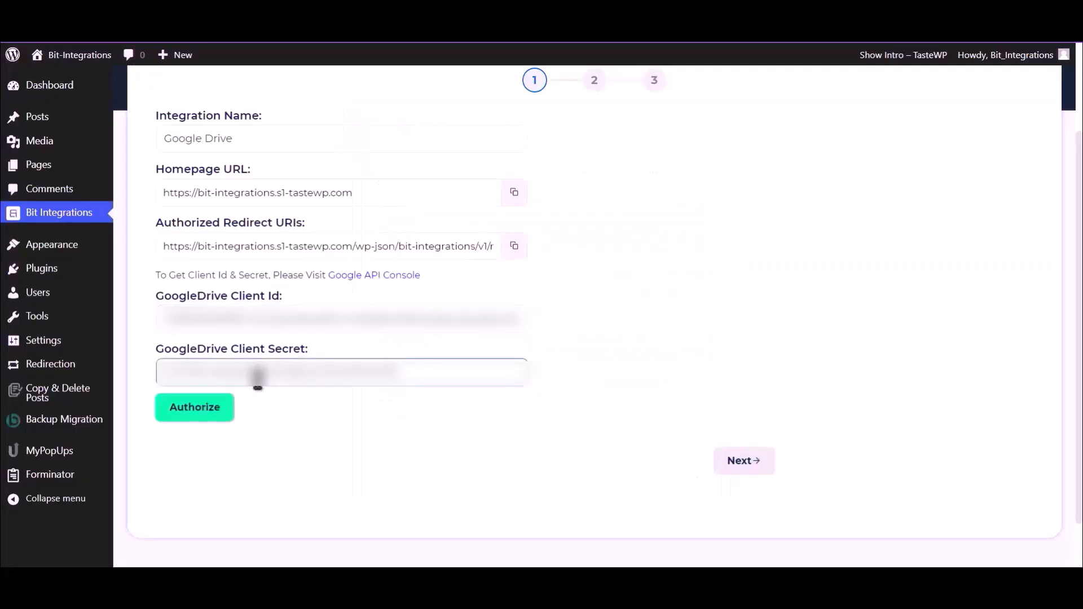
Authorize Google Drive with the Google account, bypassing the unverified-app warning and granting access.
click(195, 415)
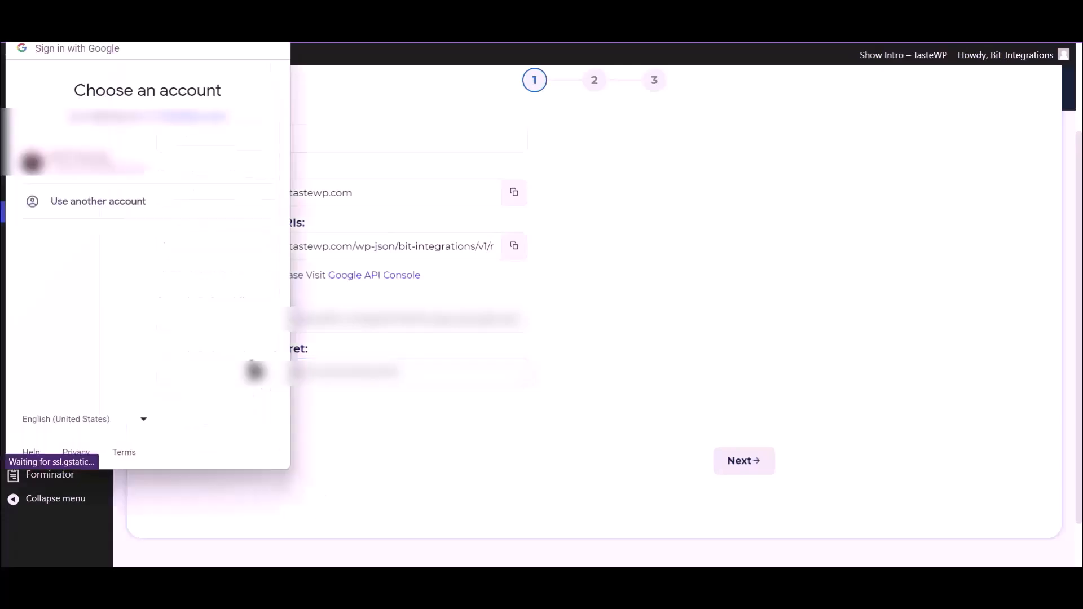
click(163, 175)
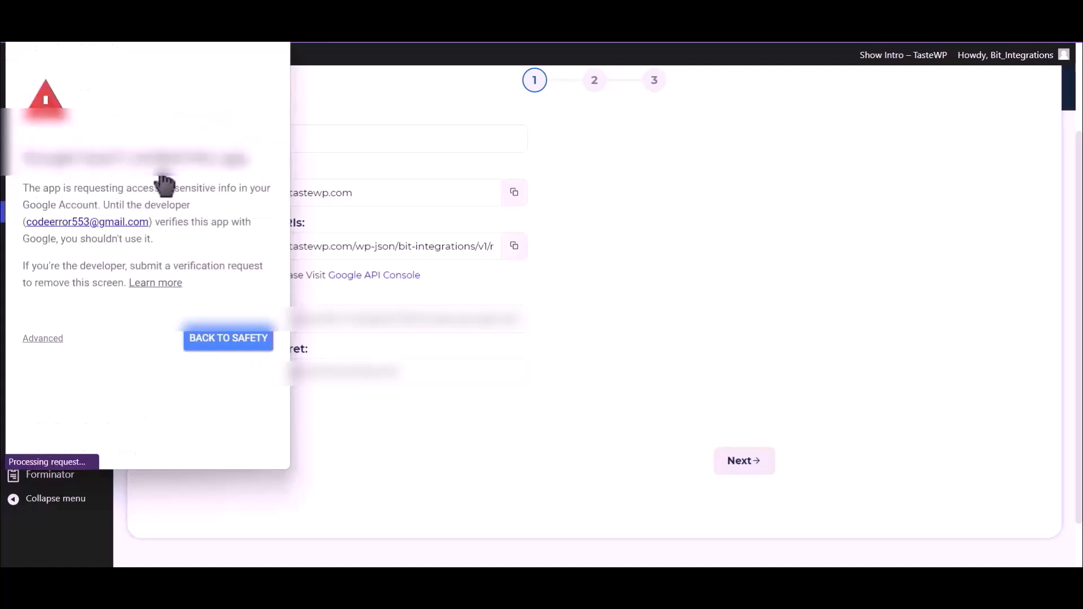
click(48, 339)
click(107, 439)
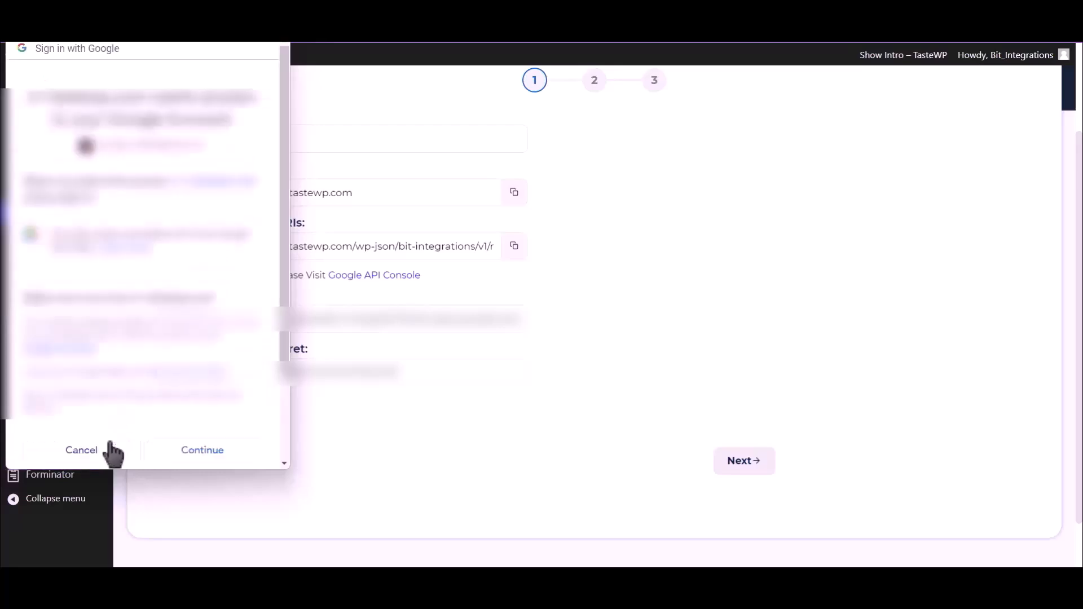
click(219, 457)
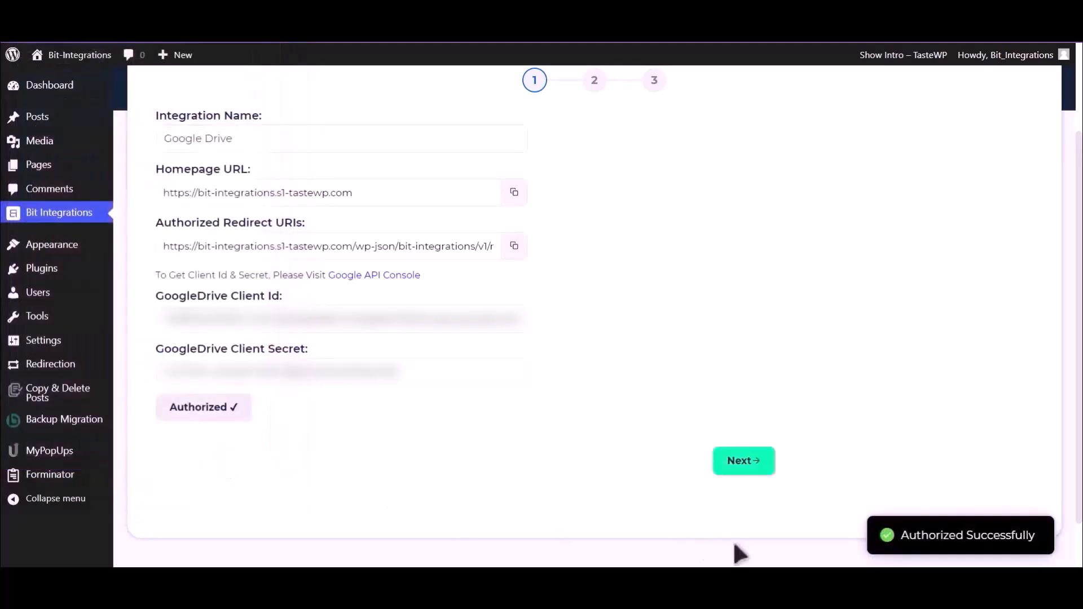
drag(902, 534, 1022, 534)
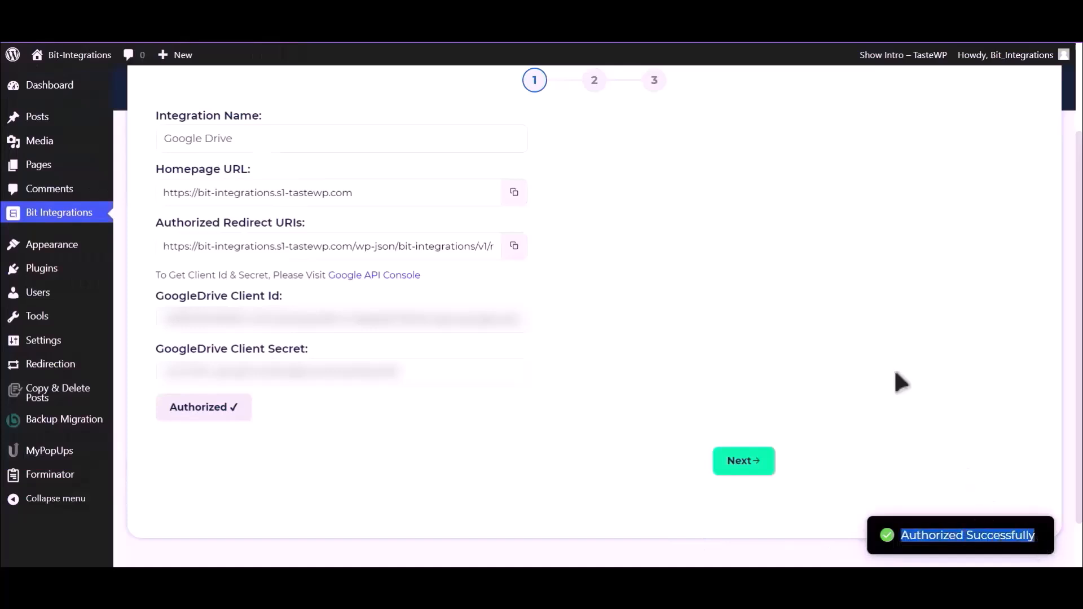
Map File Input Upload file-1 to the 'Bit Integrations' Drive folder and advance to completion.
click(748, 471)
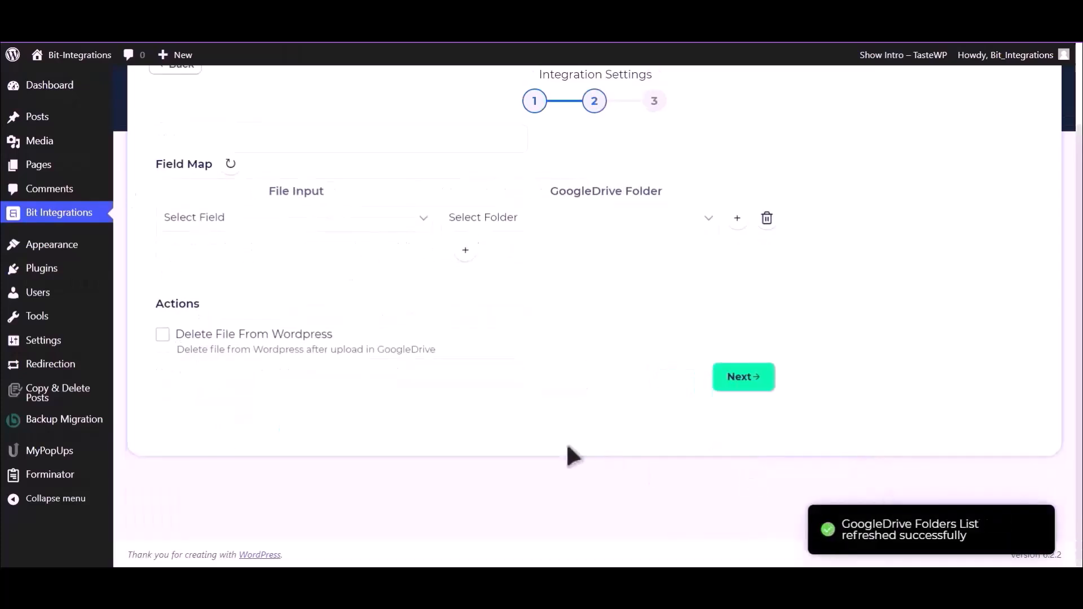
click(310, 222)
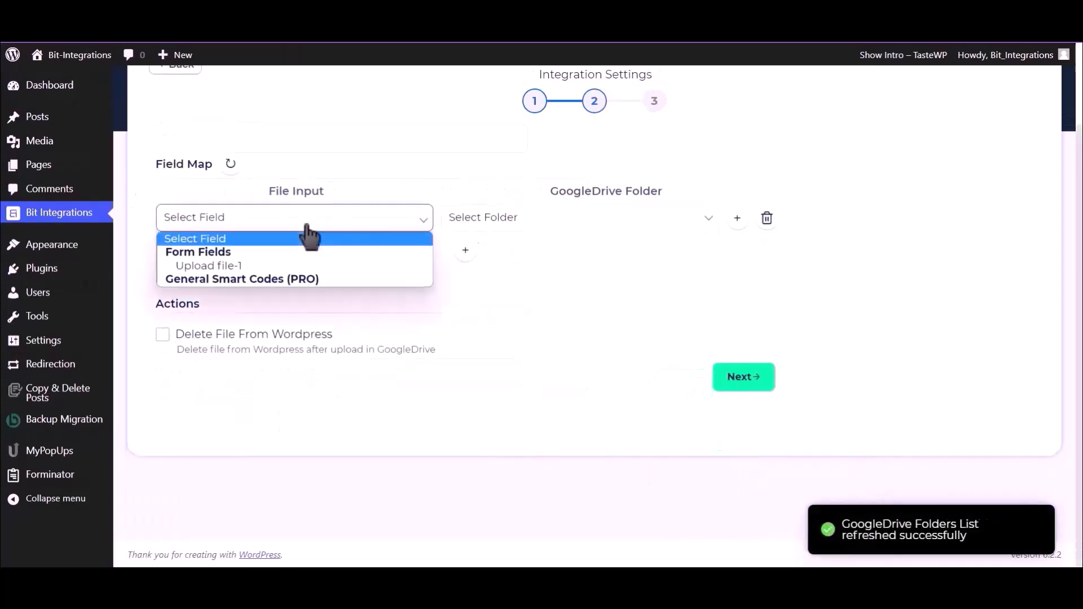
click(252, 266)
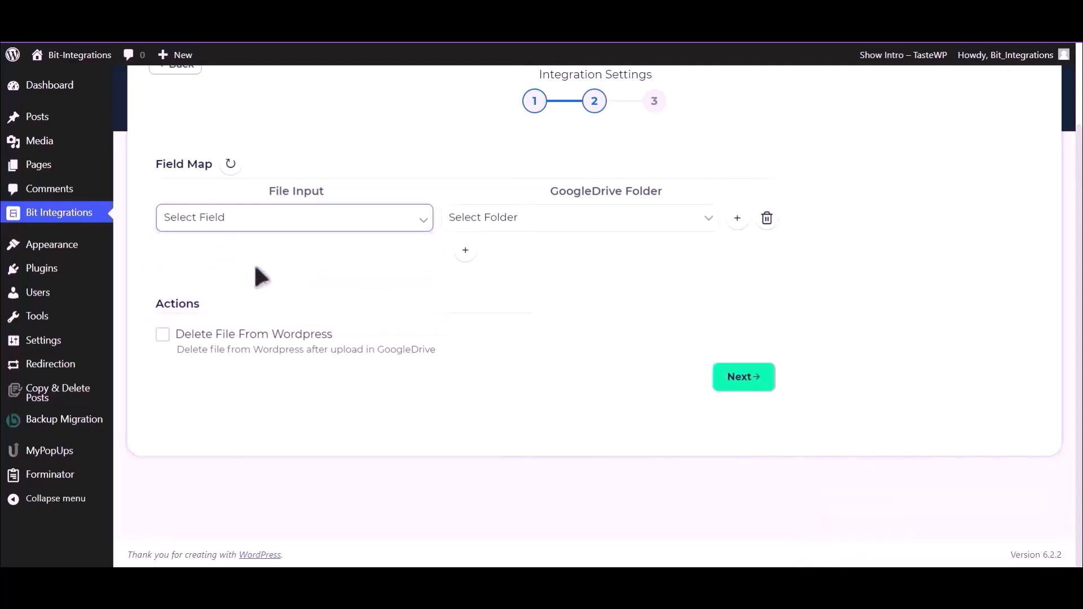
click(586, 222)
click(561, 254)
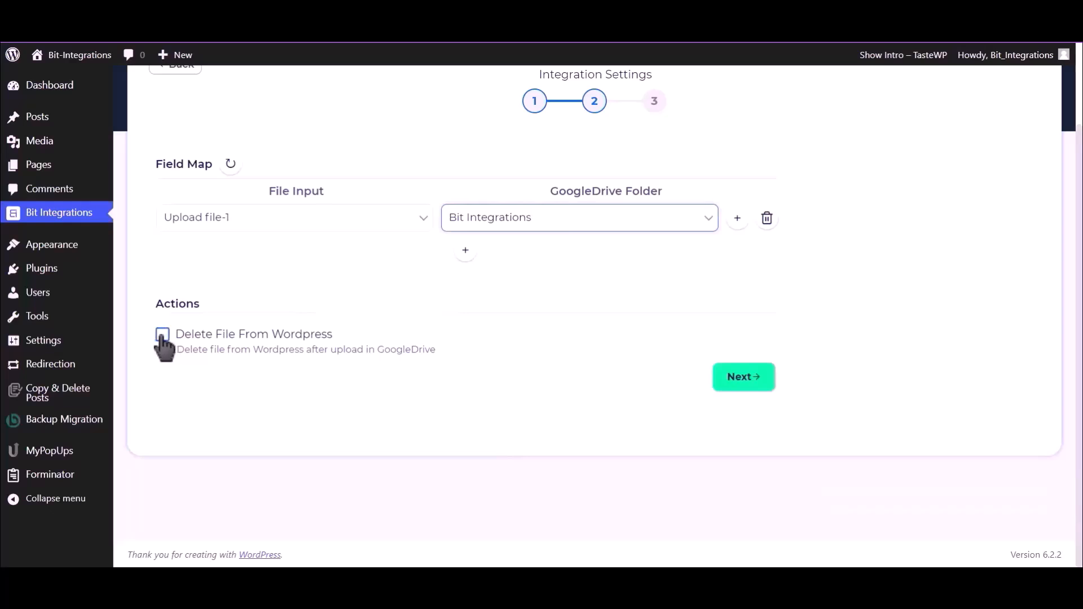
click(746, 379)
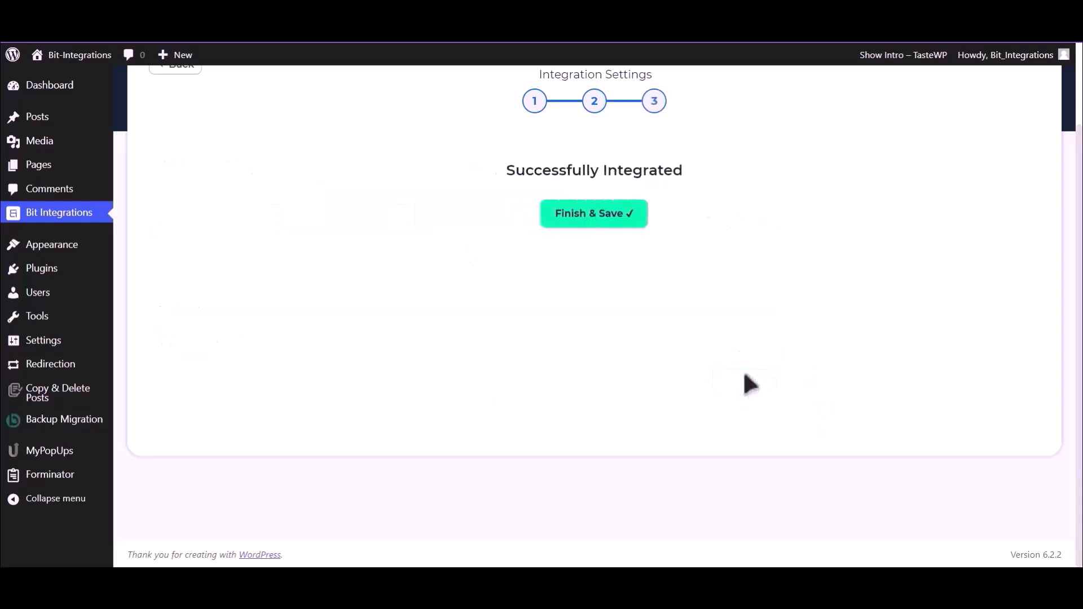
Save the integration and fill the form with name 'Bit Integrations', an e-mail and a phone number.
click(605, 221)
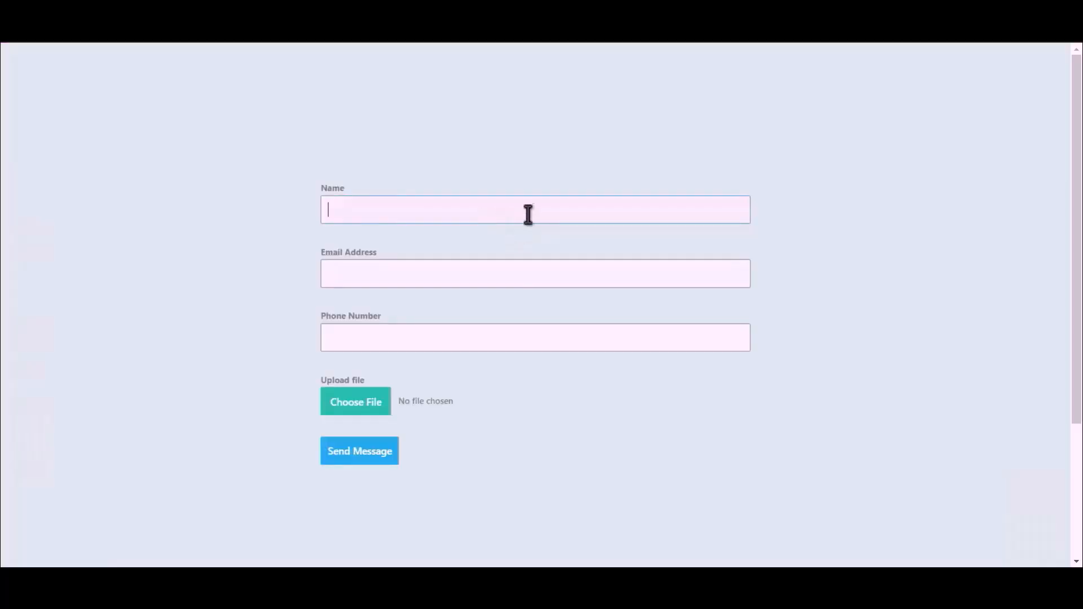
text(Bit Integrati)
text(ons)
click(525, 271)
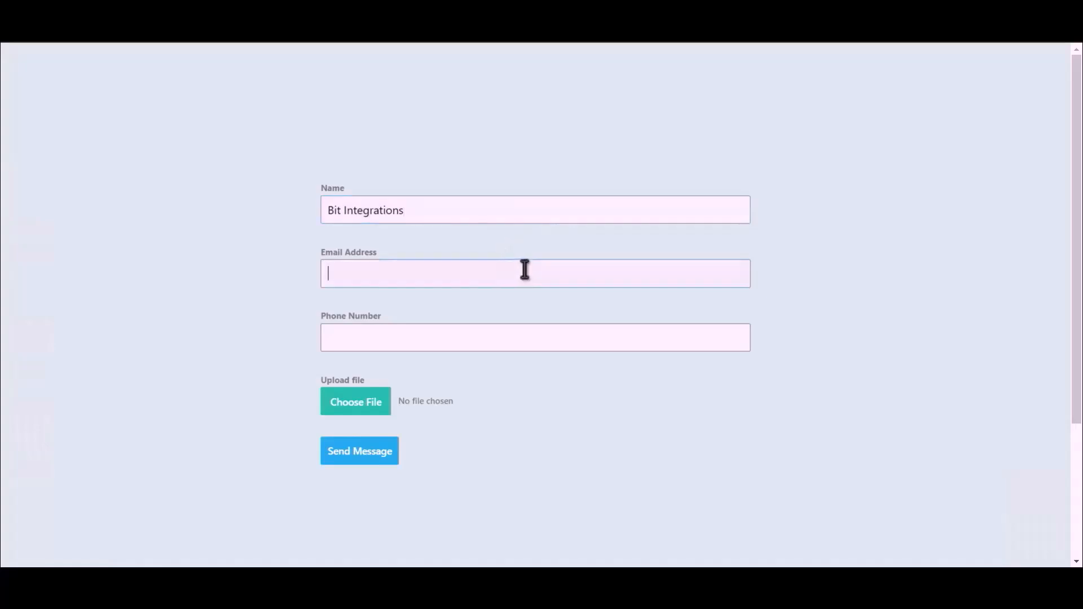
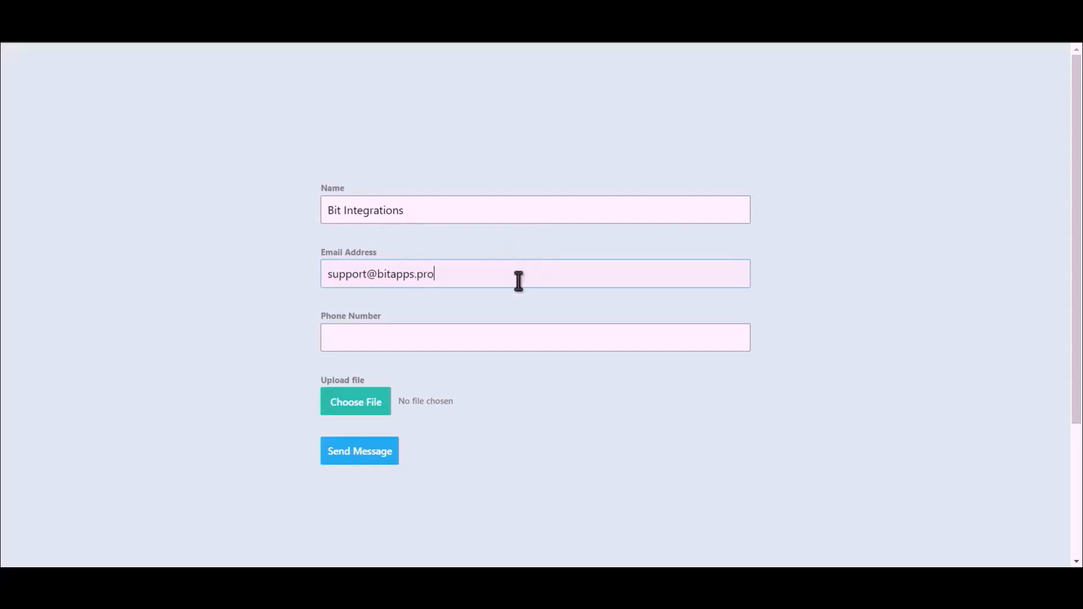
click(472, 341)
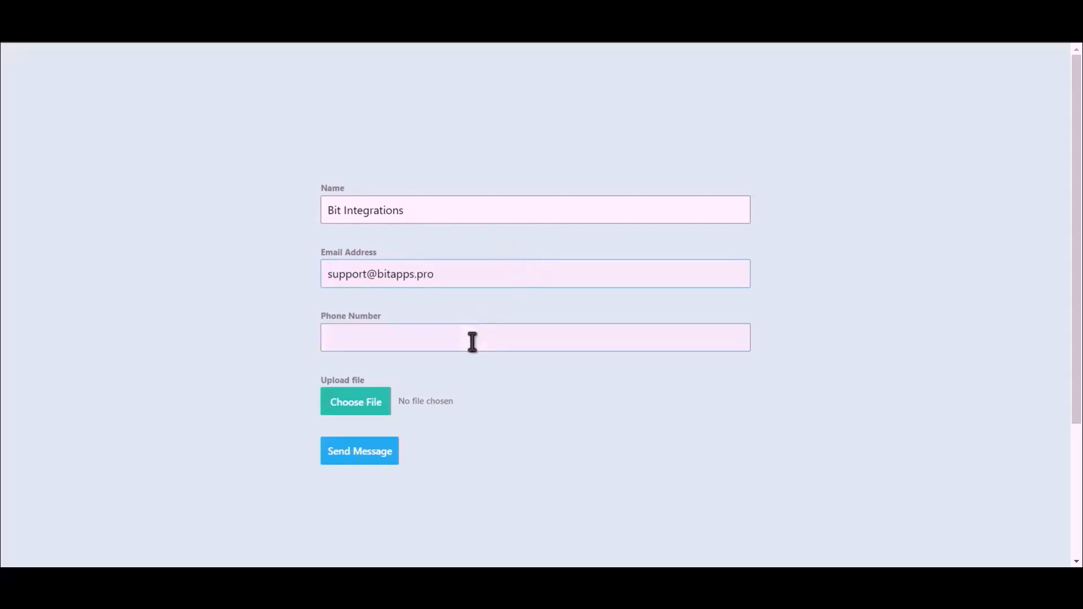
text(444555666)
Attach Bit Integrations.png and send the form.
click(338, 412)
double_click(152, 126)
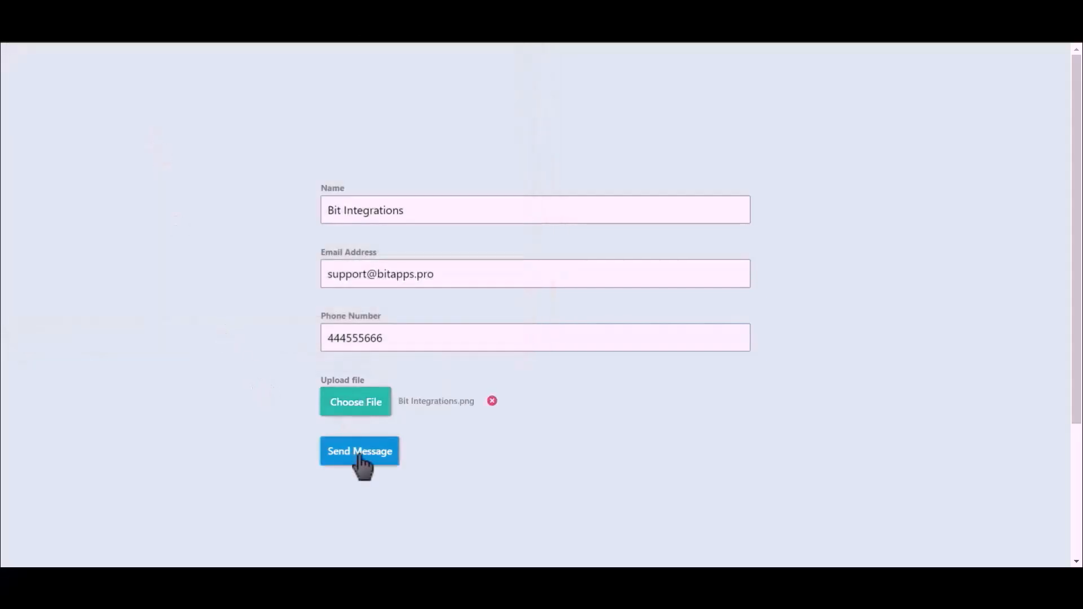
click(360, 456)
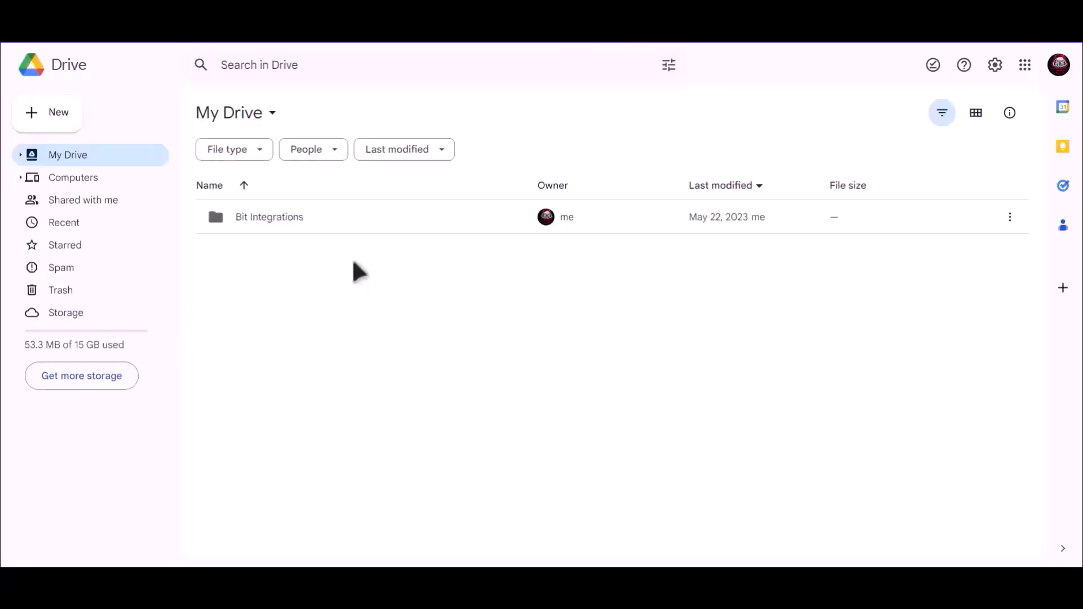
Open the Bit Integrations folder in My Drive to confirm the uploaded PNG arrived.
click(251, 220)
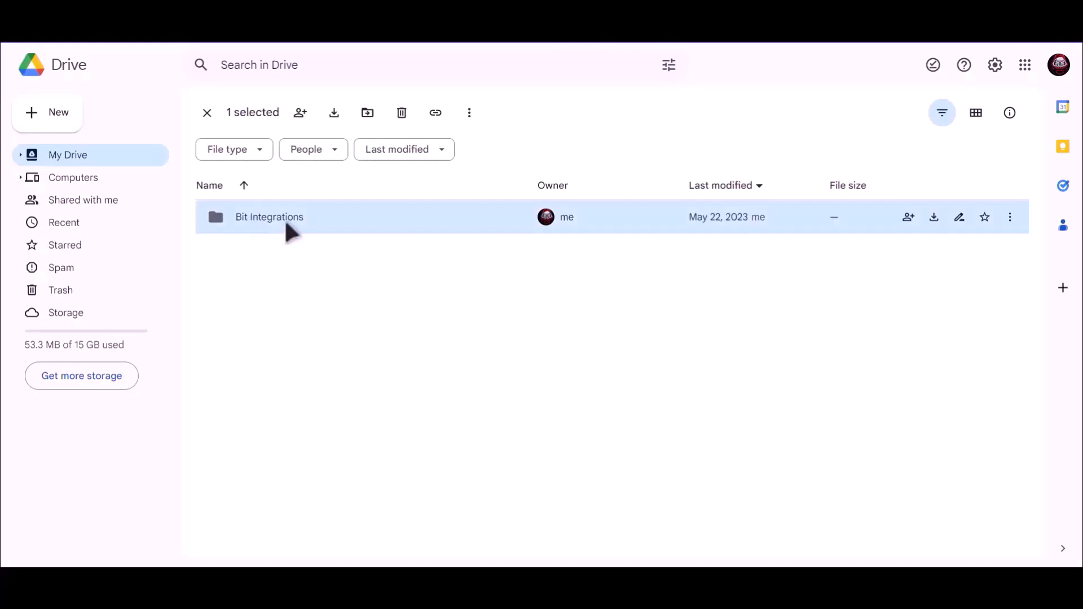
key(Return)
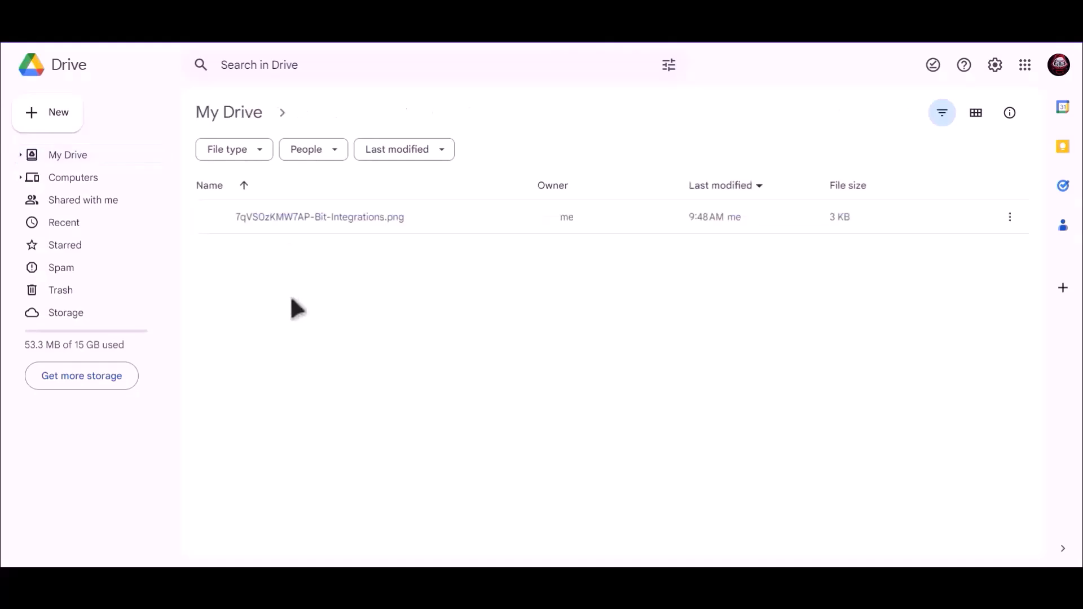